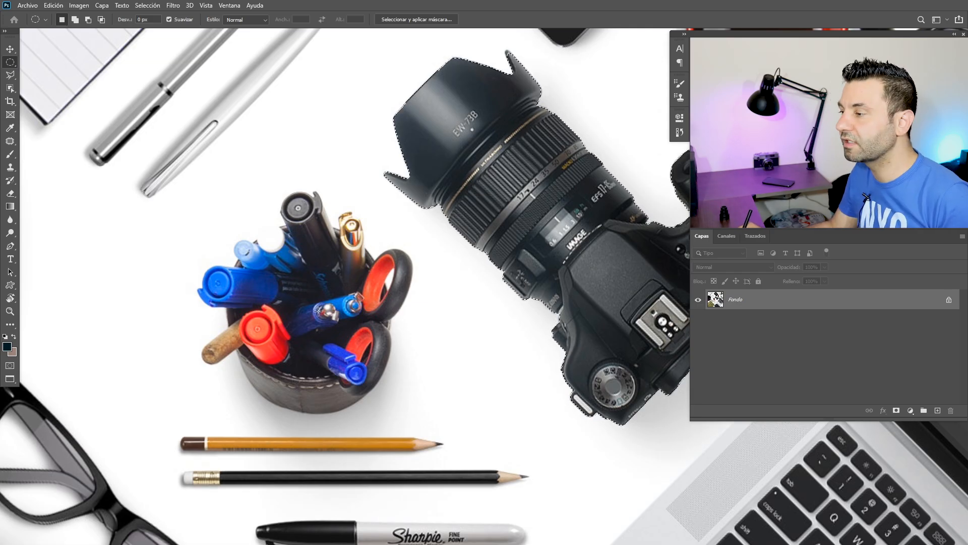
Clear the selection around the camera and restore it with Reselect
drag(371, 334, 323, 321)
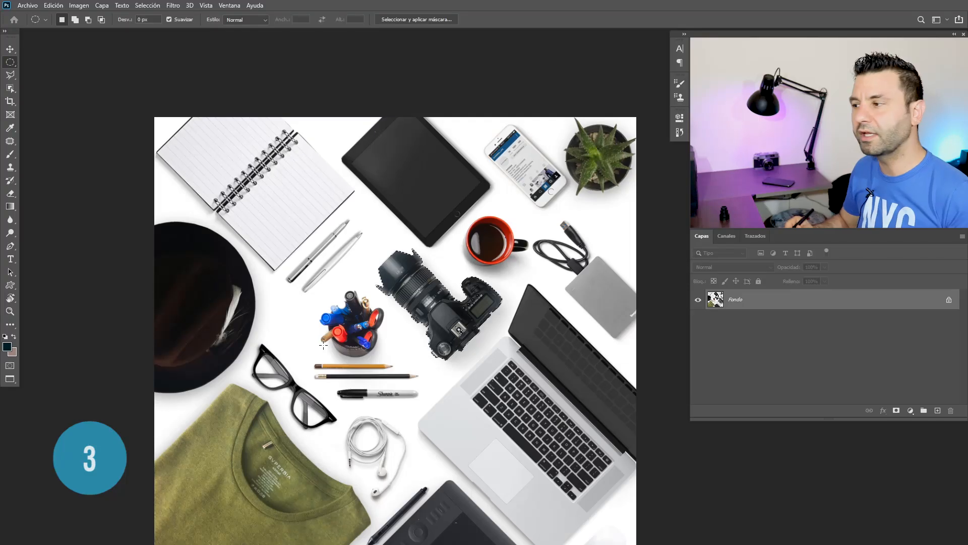
key(ctrl+d)
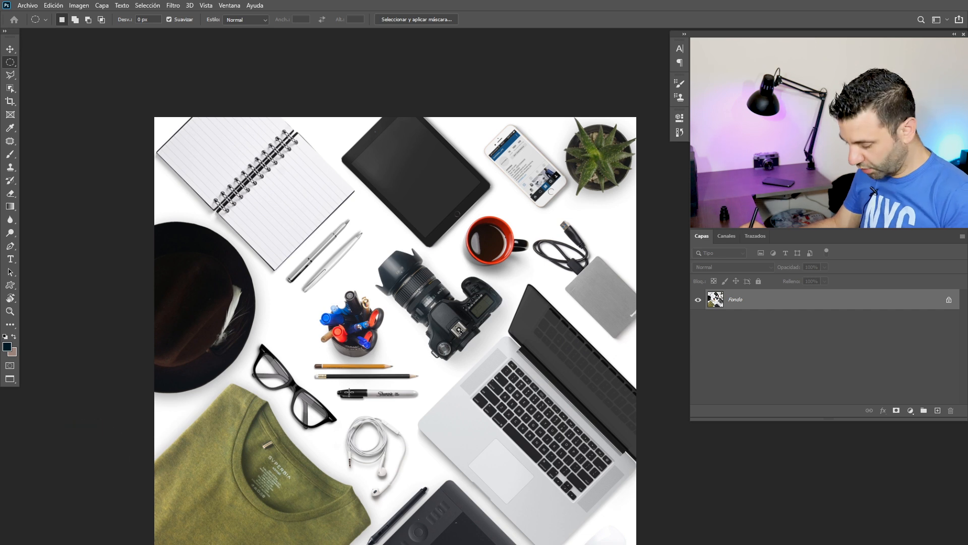
key(ctrl+shift+d)
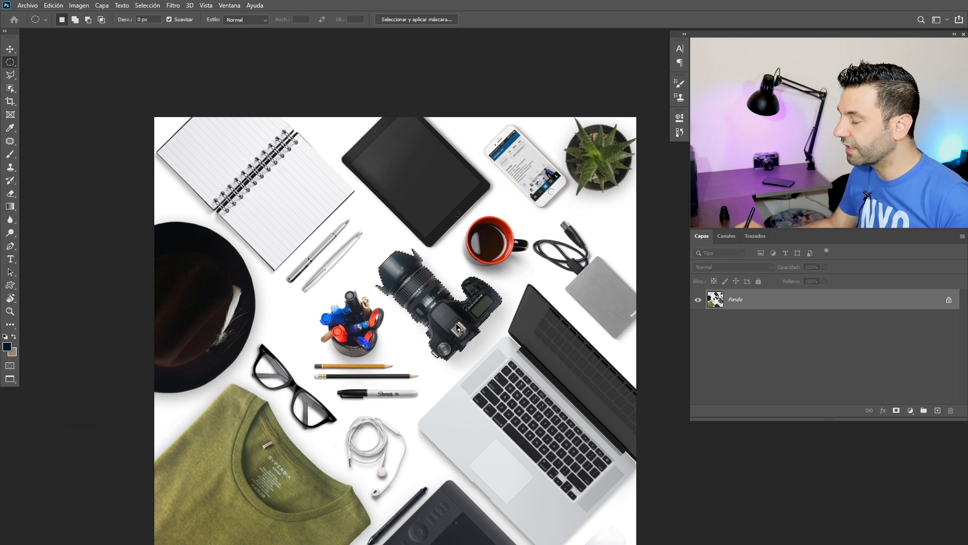
Create a new 529 × 468 px document from the clipboard preset and paste the copied camera into it
key(w)
key(ctrl+n)
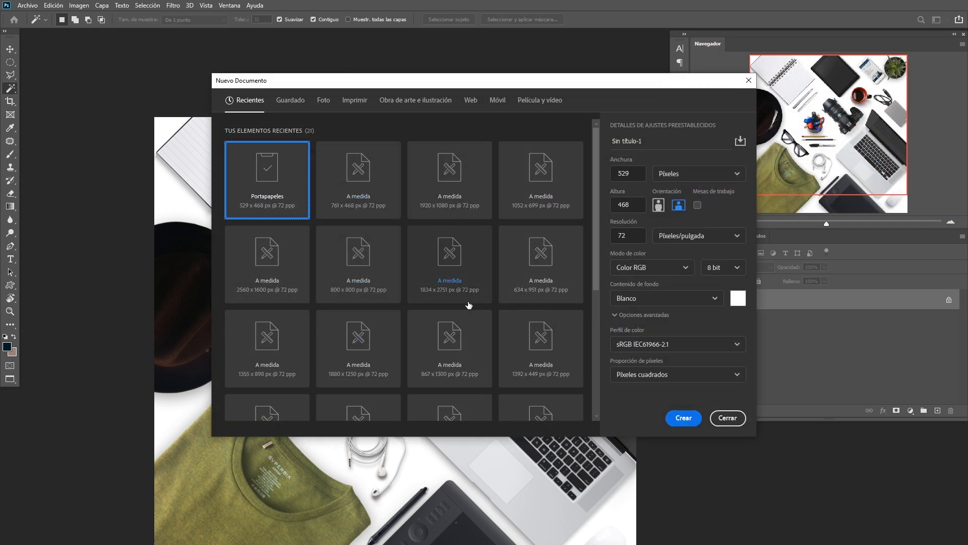
click(686, 417)
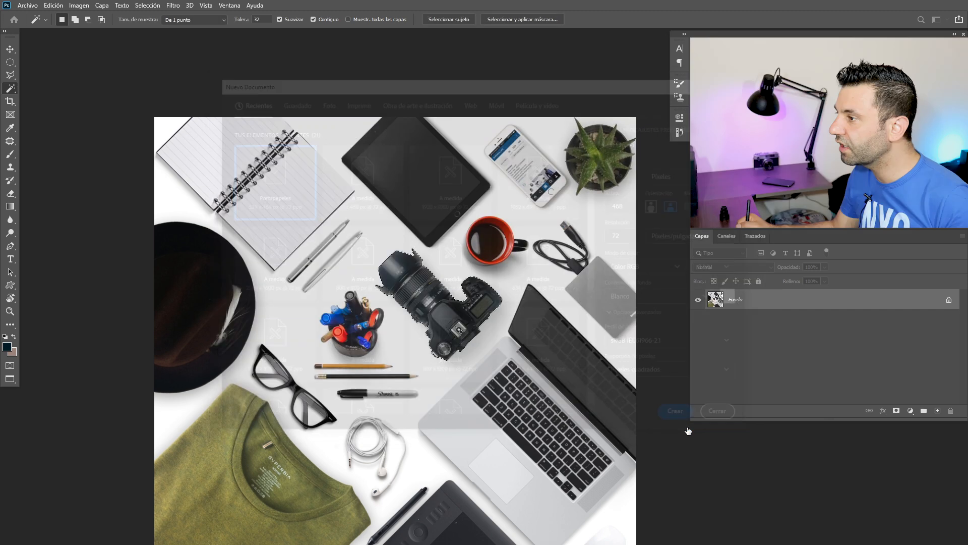
key(ctrl+v)
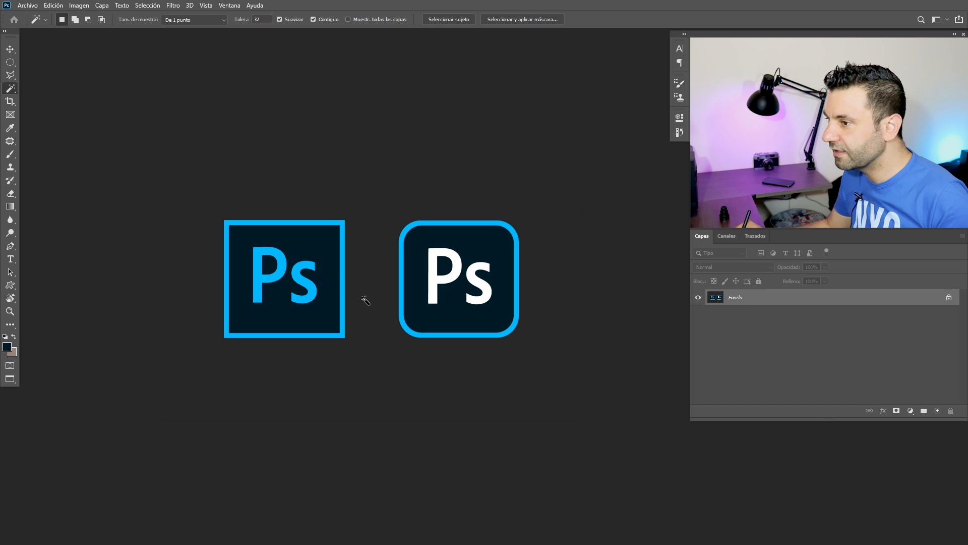
Set the foreground colour to feffff sampled from the rounded logo's lettering, and add a new layer above the background
click(8, 346)
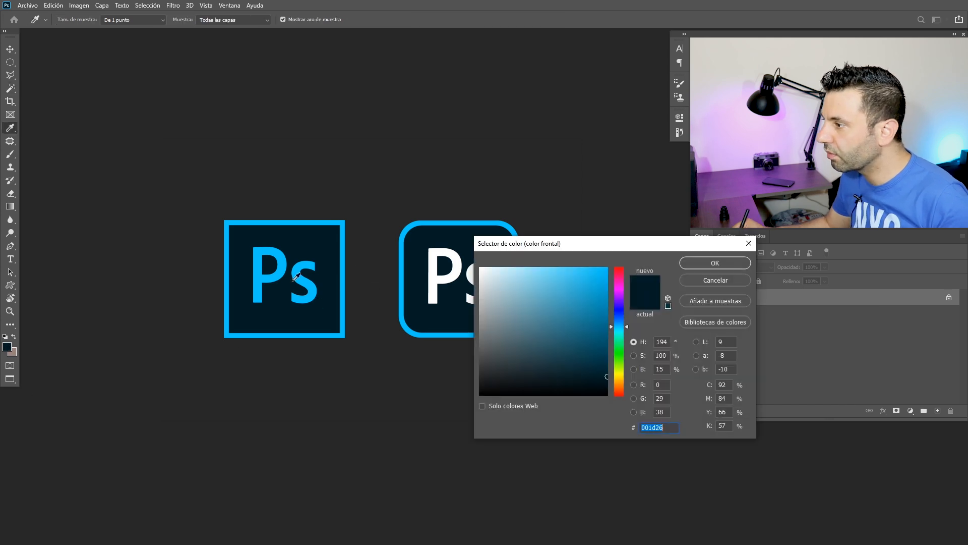
click(440, 258)
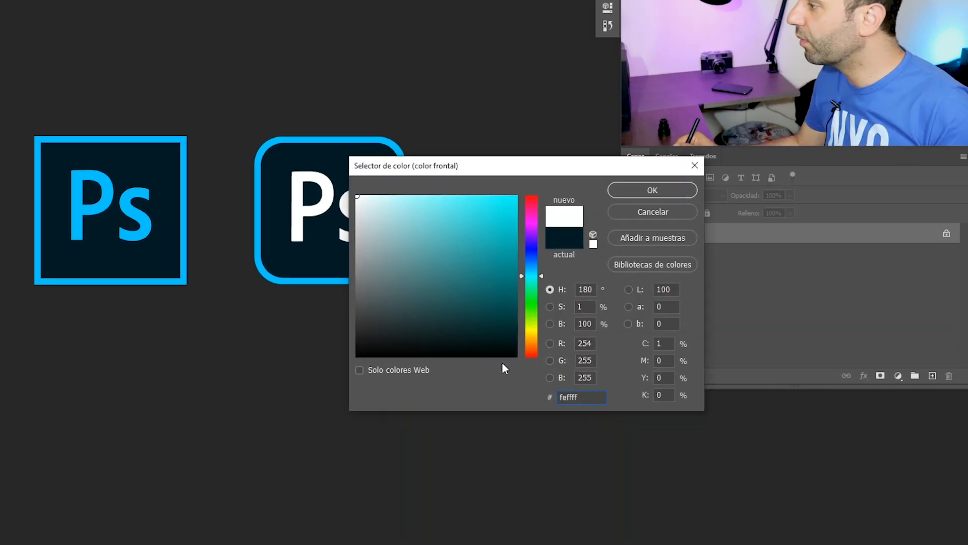
key(Return)
click(937, 410)
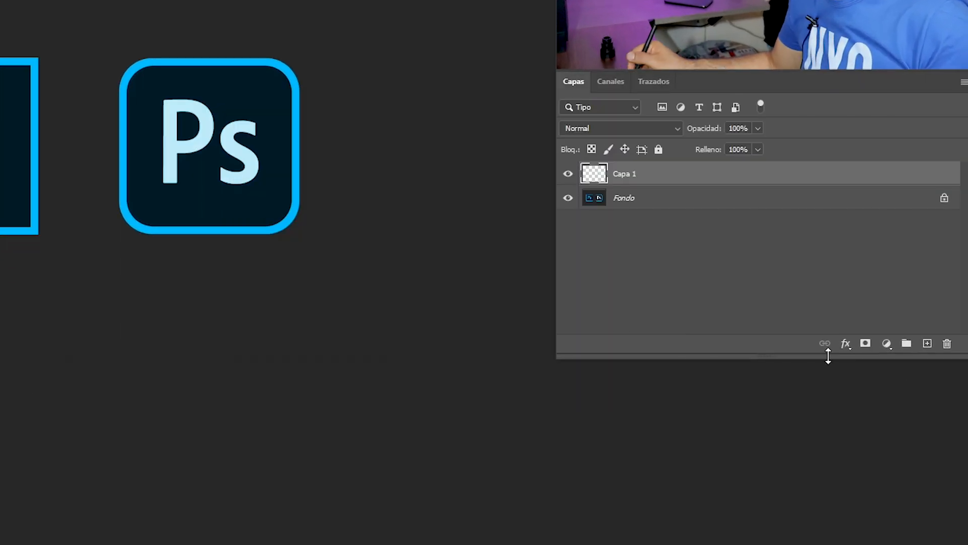
click(927, 345)
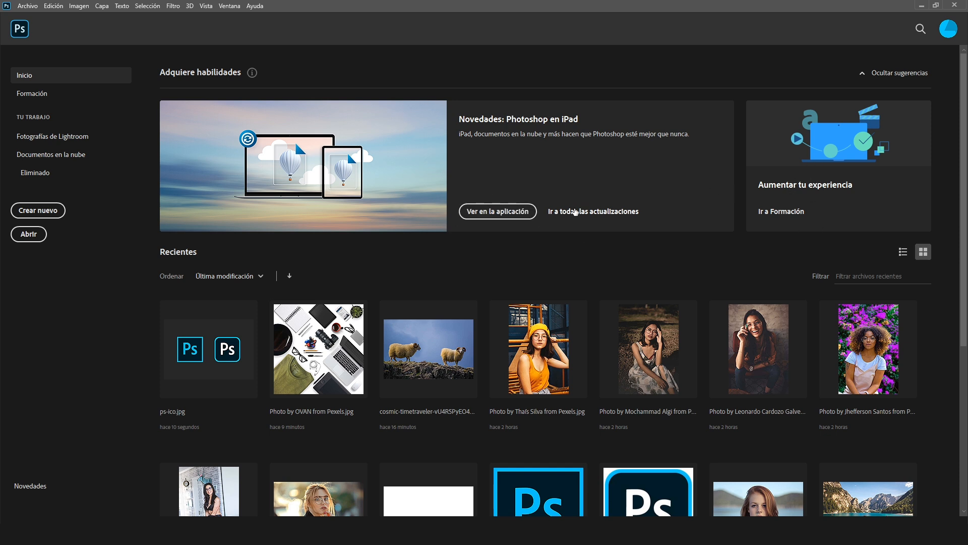
Open the what's-new overview and go through its topics, from iPad and cloud documents to the improved warp transform
click(512, 216)
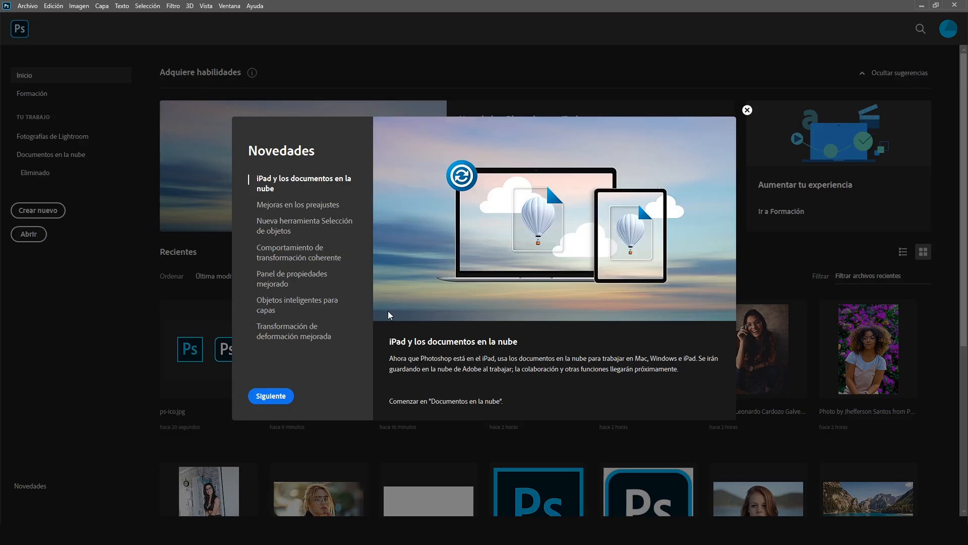
click(308, 205)
click(295, 226)
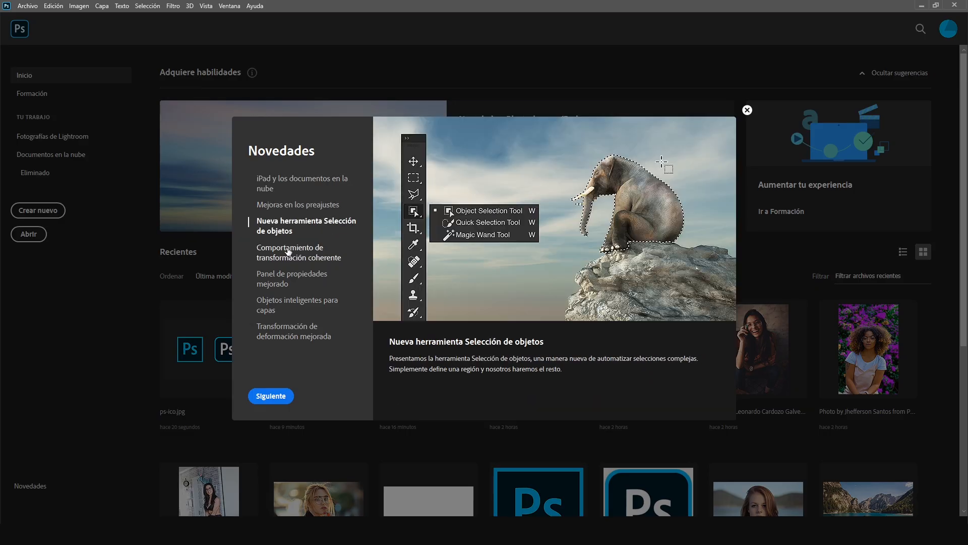
click(289, 255)
click(290, 278)
click(290, 304)
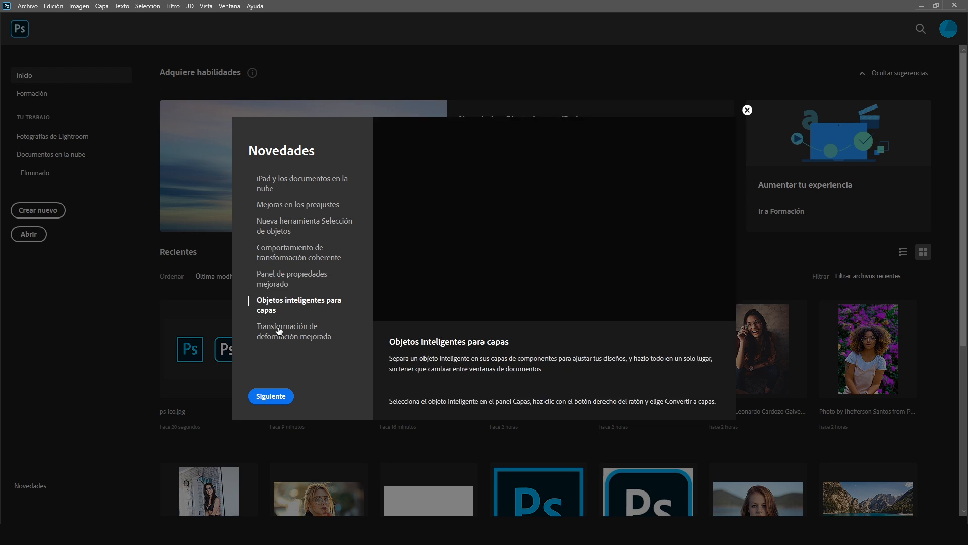
click(290, 331)
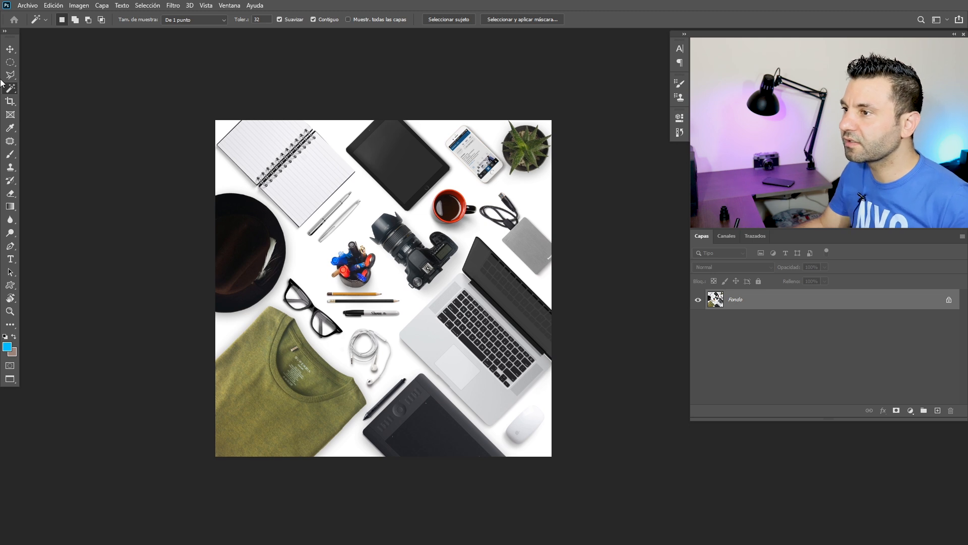
Switch to the Move tool and open the save command for the desk photo
click(10, 102)
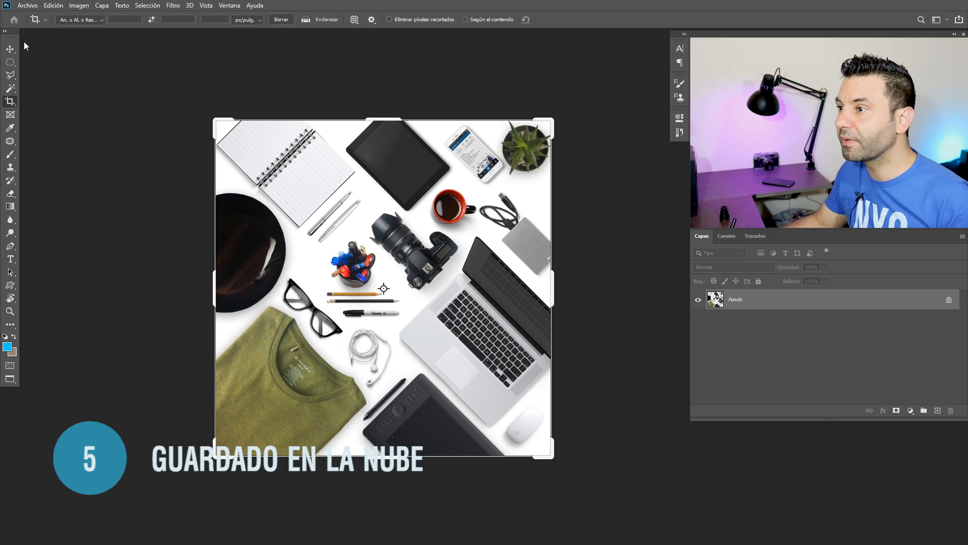
click(10, 49)
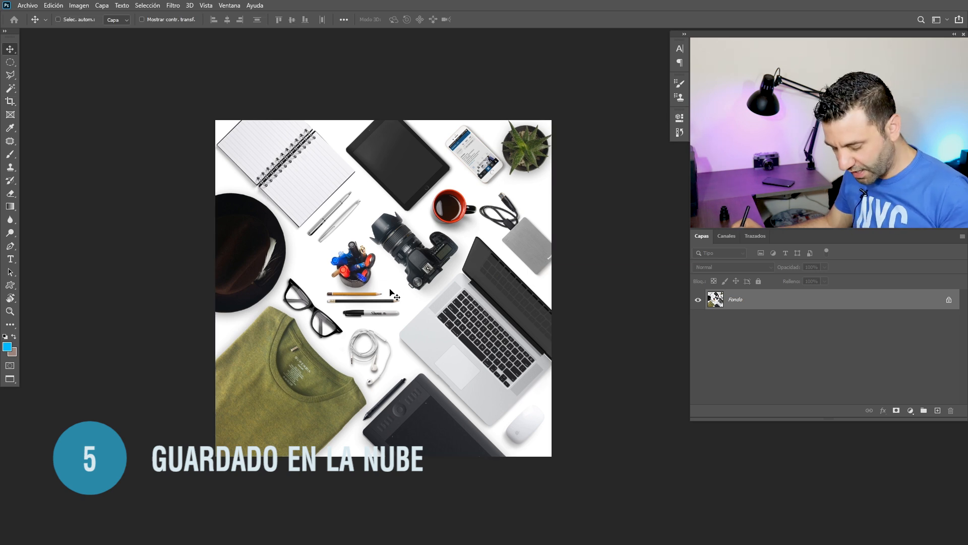
click(27, 5)
click(62, 127)
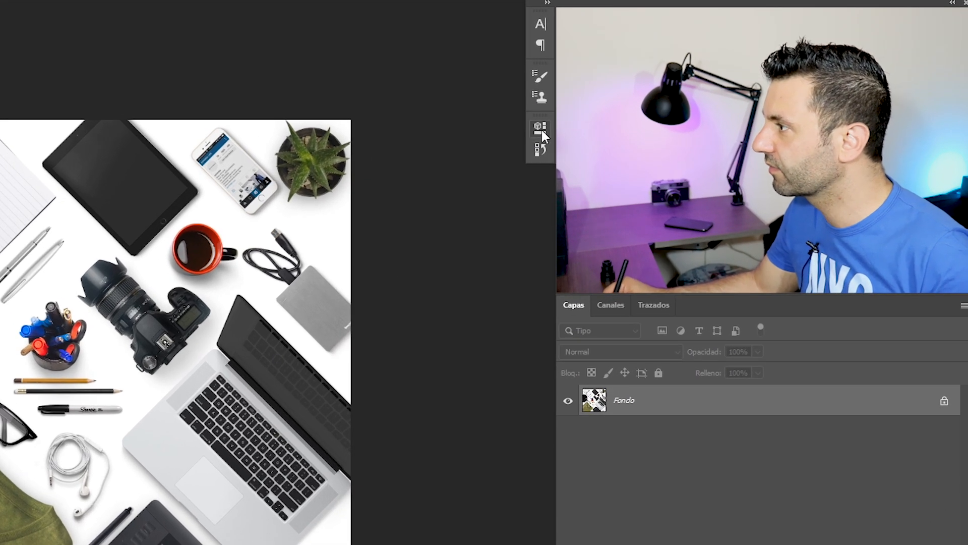
Open the desk photo's document properties and turn the rulers on and off
click(540, 127)
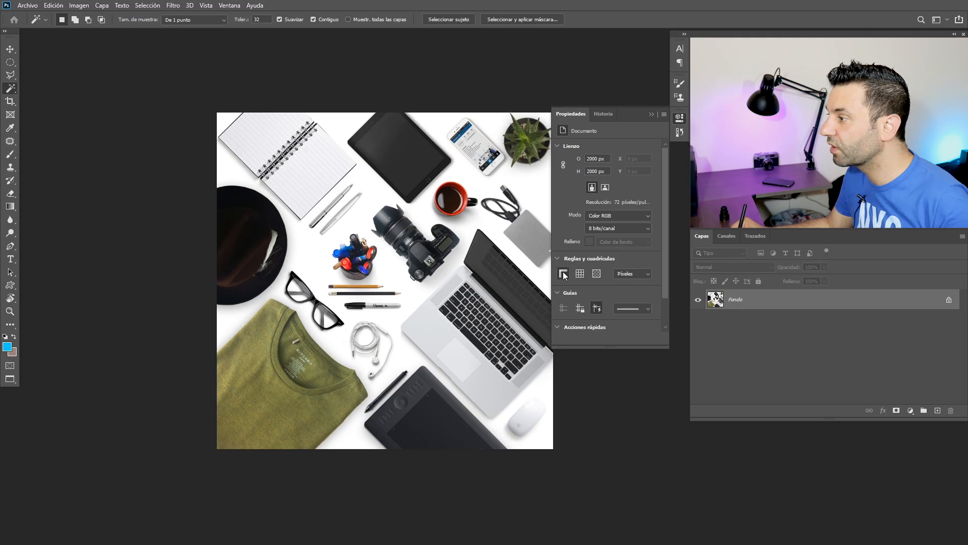
click(365, 360)
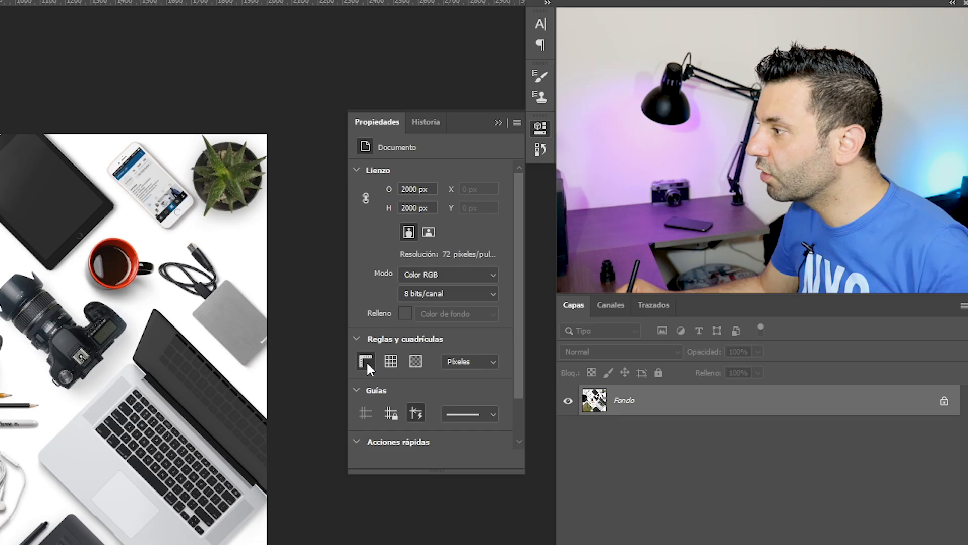
click(565, 274)
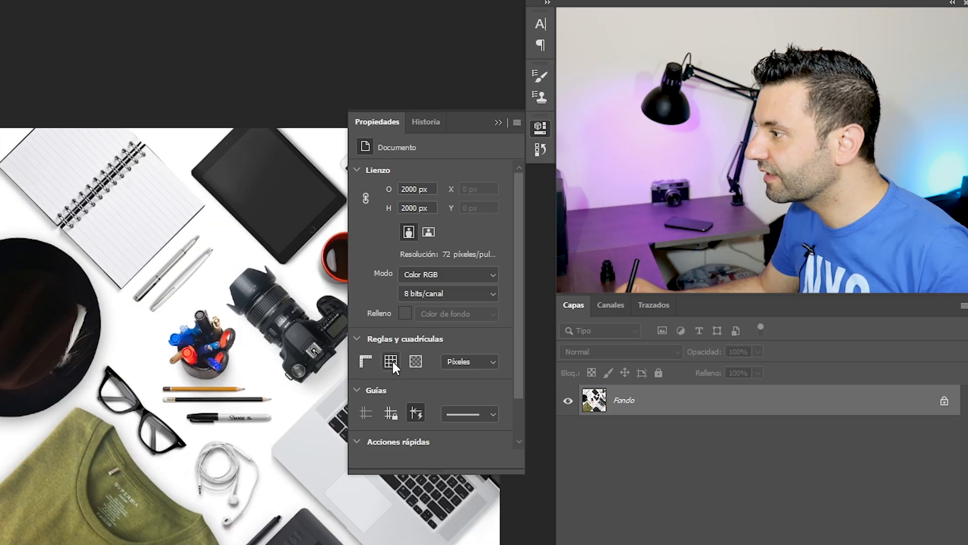
Show the grid over the desk photo, inspect it up close around the camera and cup, and hide it again
click(391, 358)
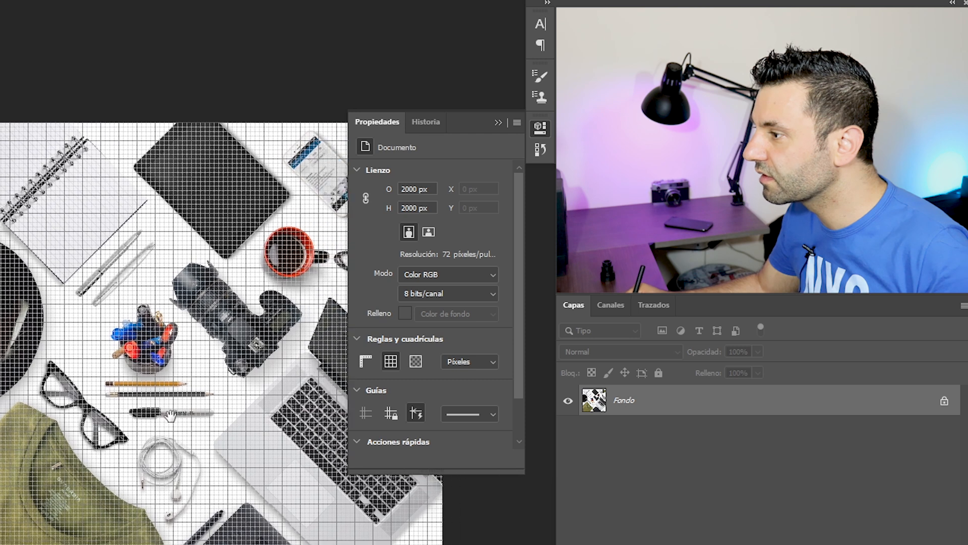
drag(202, 332, 273, 331)
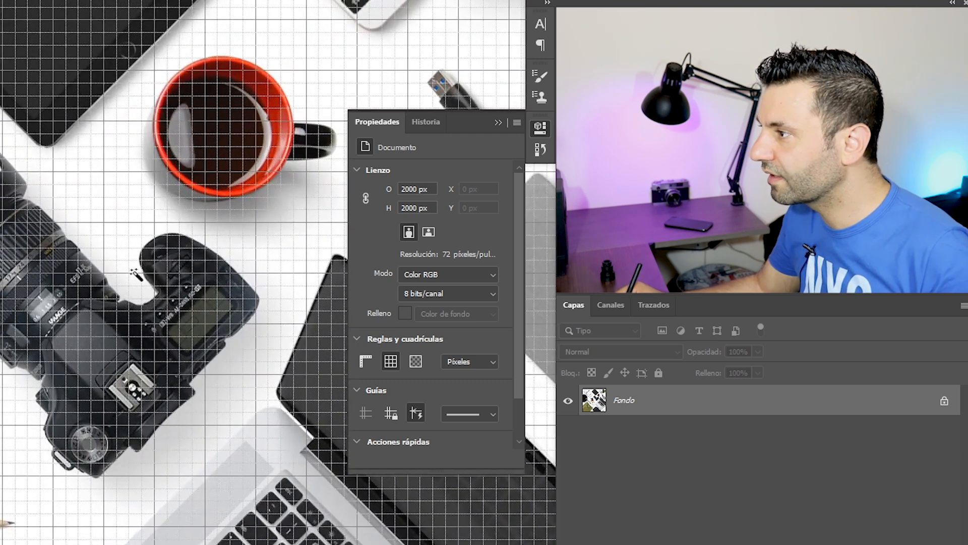
scroll(358, 409, down, 2)
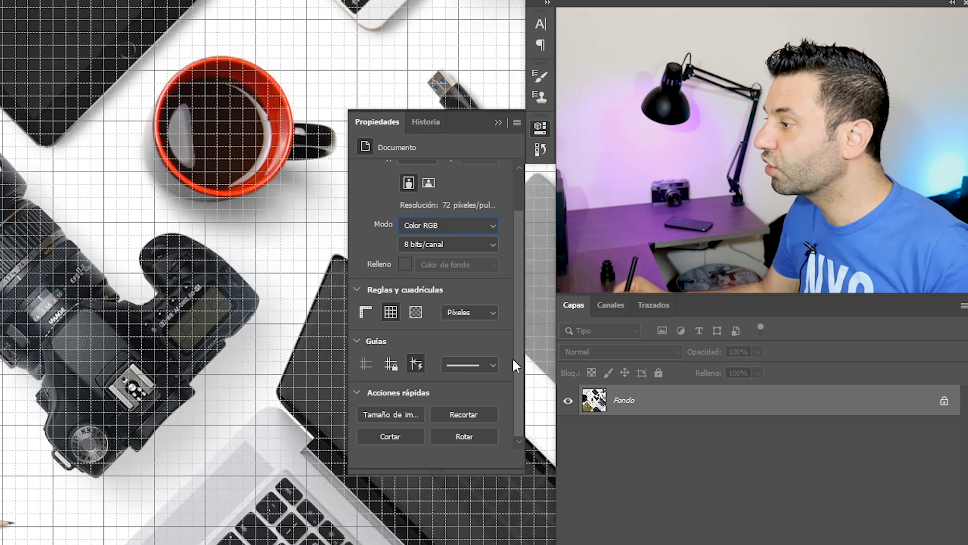
click(390, 312)
Try the crop and rotate quick actions on the desk photo, cancelling the canvas rotation
click(457, 412)
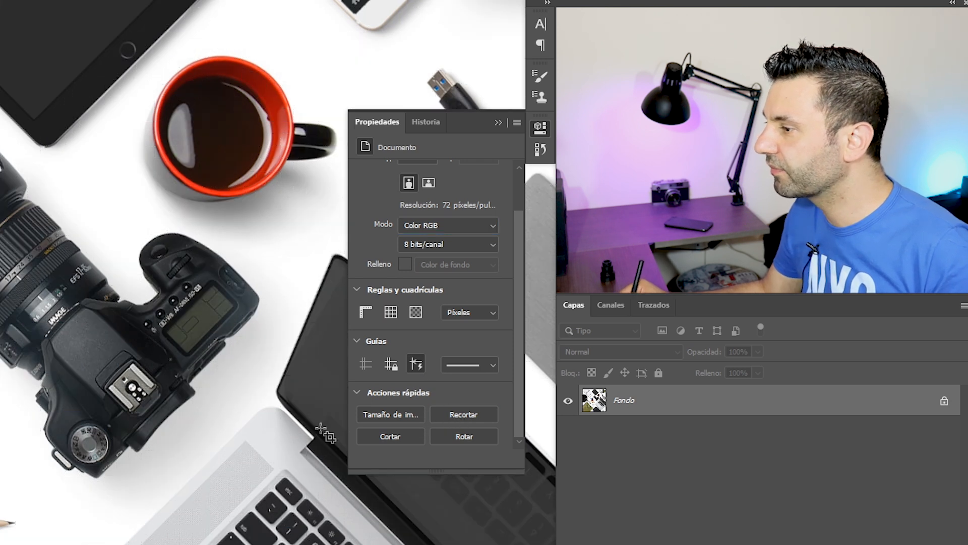
click(435, 437)
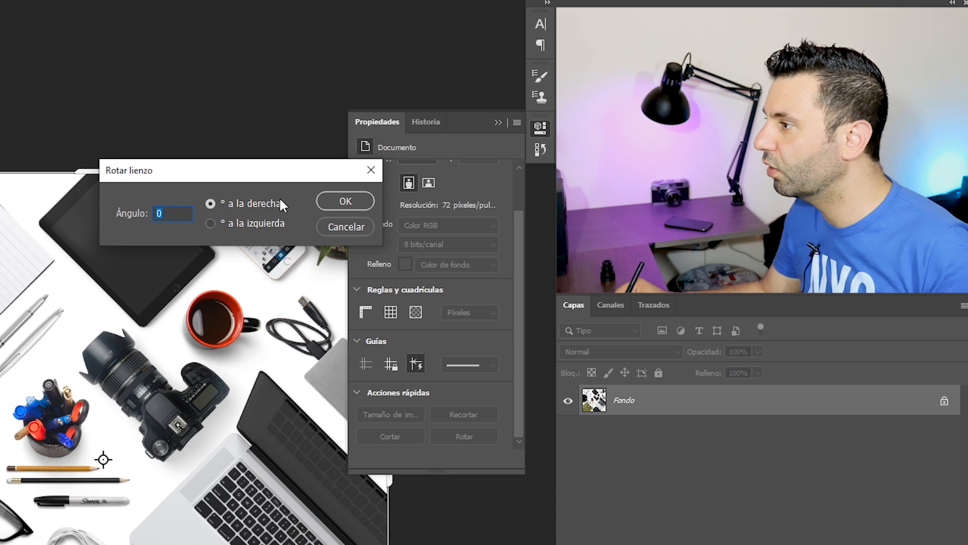
click(340, 227)
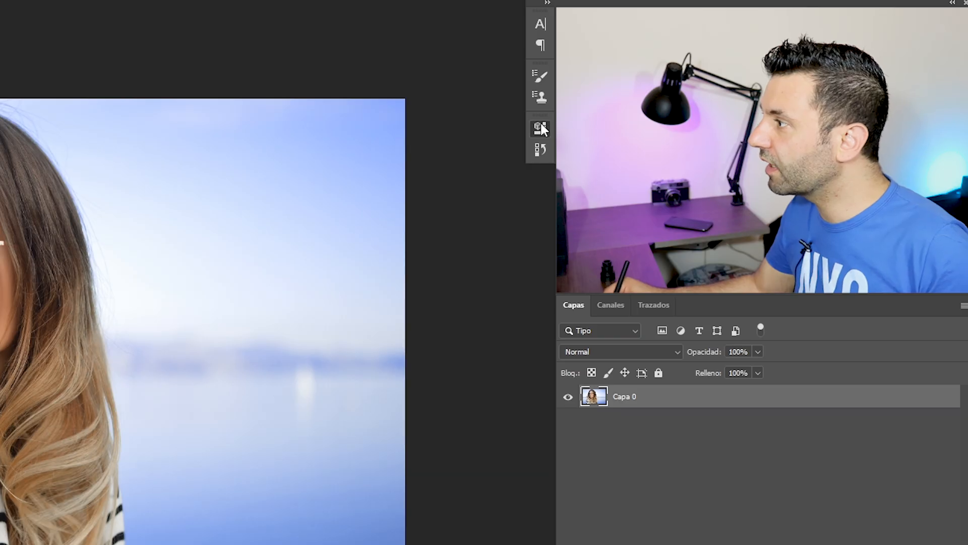
Show the portrait layer's properties and select the long-haired woman with the Select Subject quick action
click(540, 127)
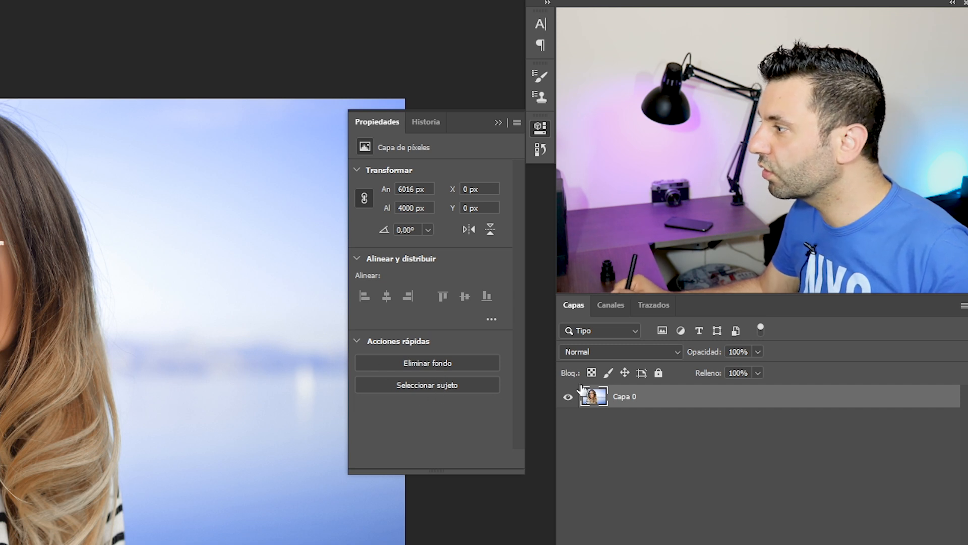
click(430, 384)
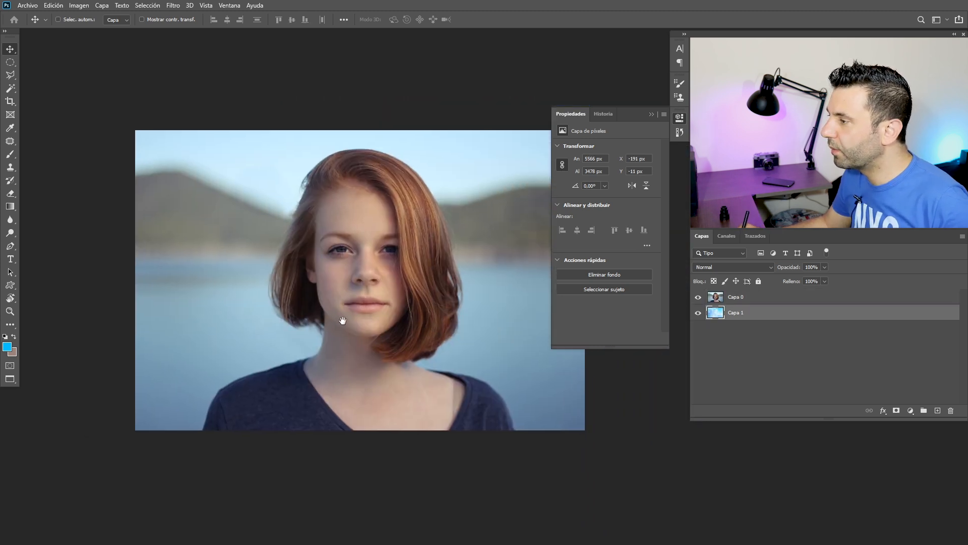
Check the blue bokeh background by hiding and showing Capa 0, and remove Capa 0's background with the quick action
drag(304, 318, 305, 319)
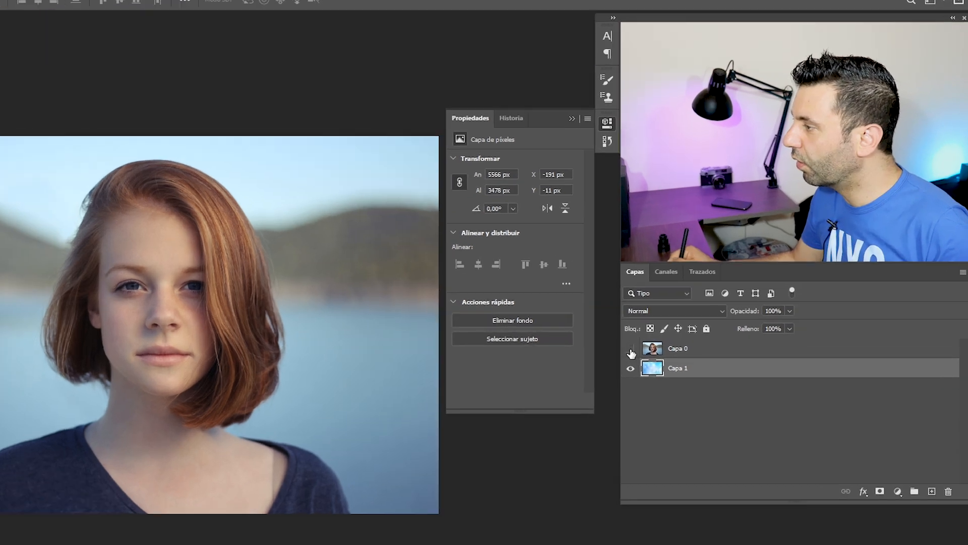
alt+click(697, 312)
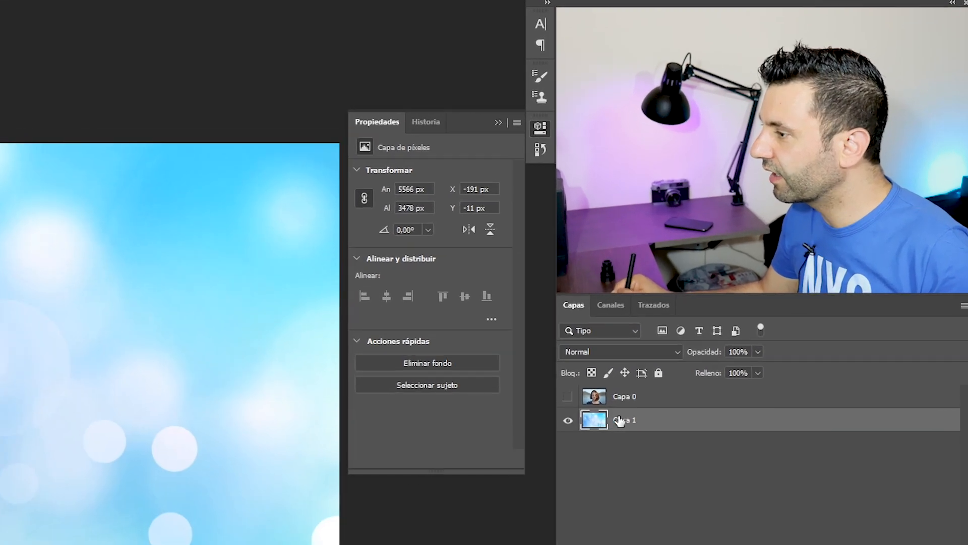
alt+click(565, 419)
click(625, 397)
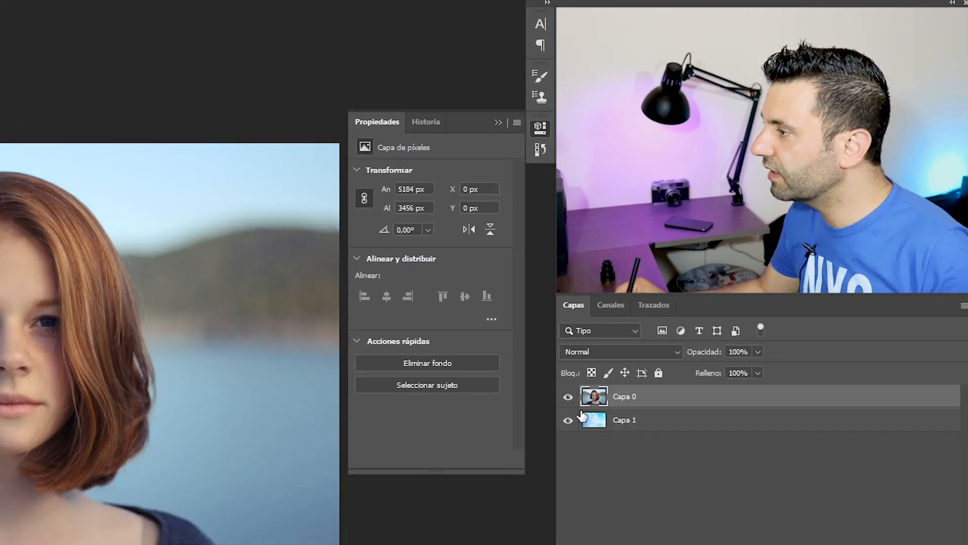
click(430, 364)
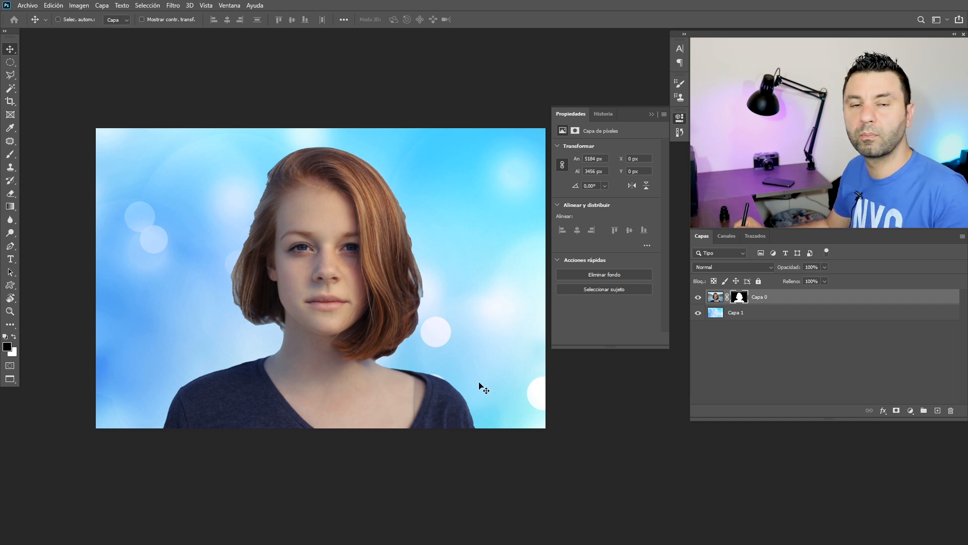
Move the cut-out woman to about X -817 px, Y 11 px and expand the full alignment and distribution options
scroll(476, 360, up, 2)
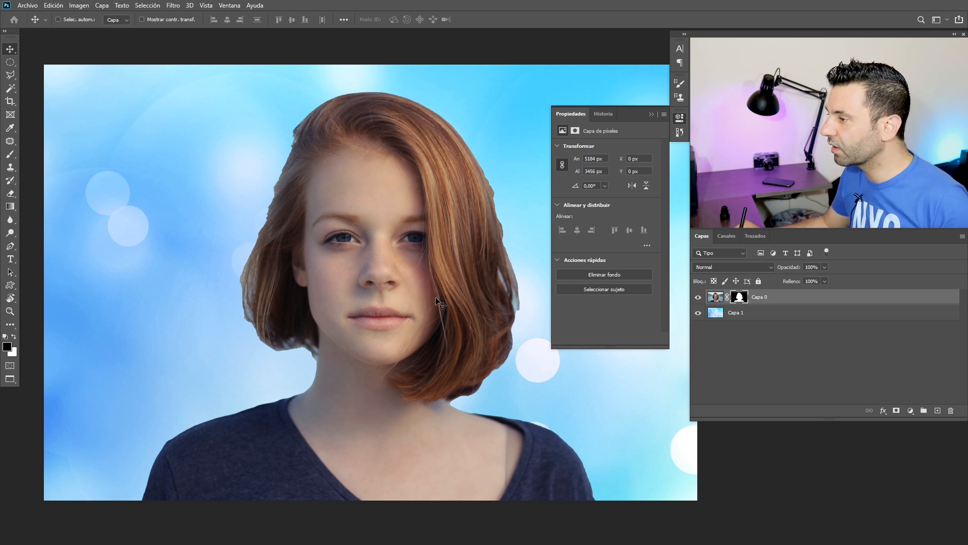
drag(384, 373, 286, 379)
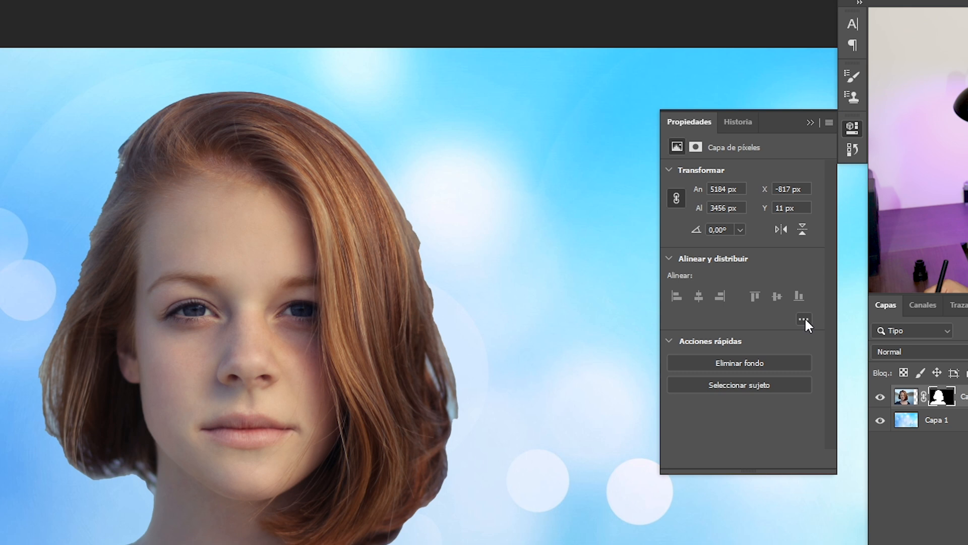
click(648, 246)
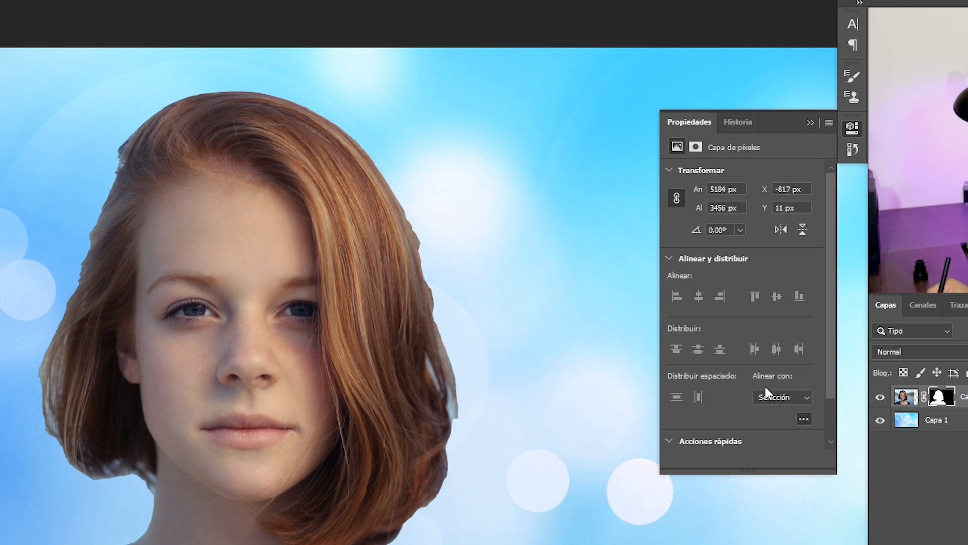
Align the cut-out woman to the canvas and centre her horizontally
click(777, 396)
click(771, 422)
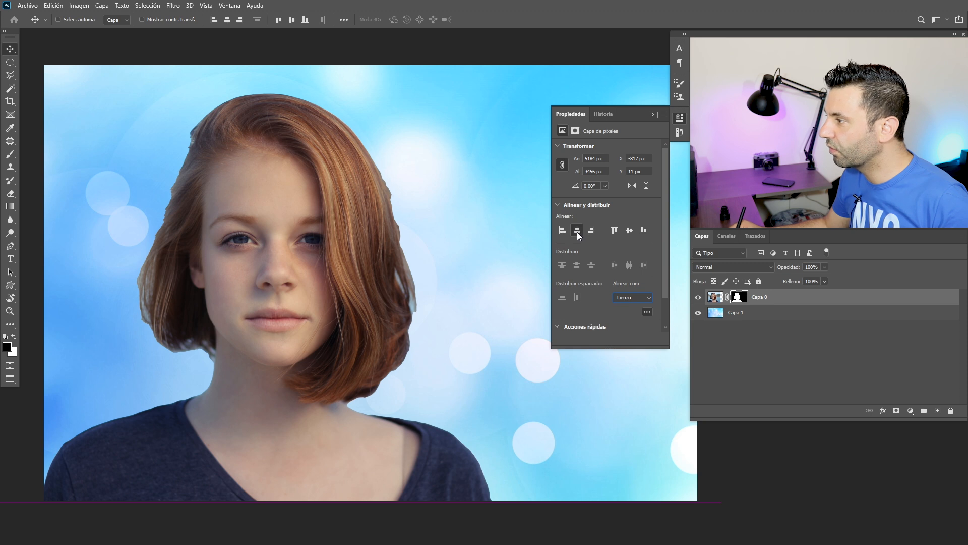
click(578, 232)
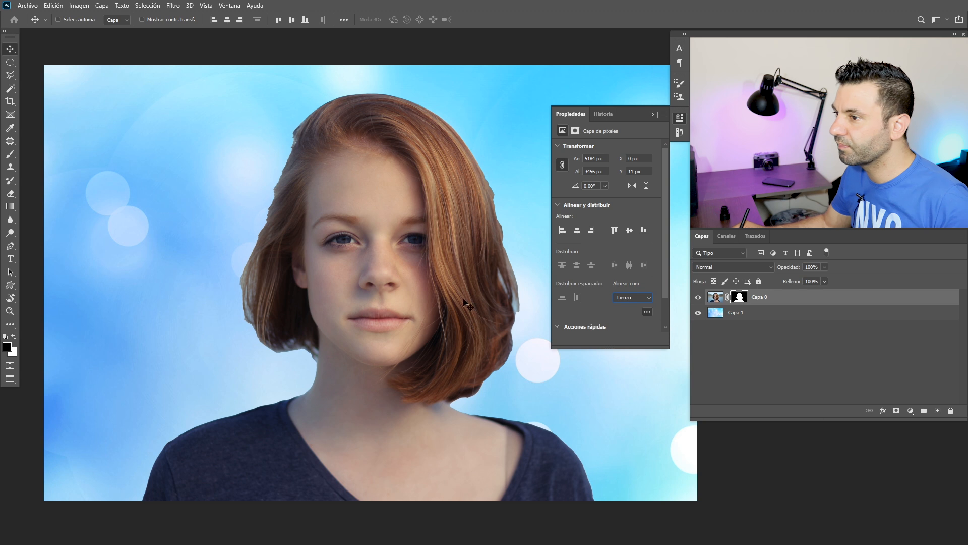
Draw a rectangular marquee over the upper-left part of the portrait and centre the woman's layer horizontally on that selection
click(10, 64)
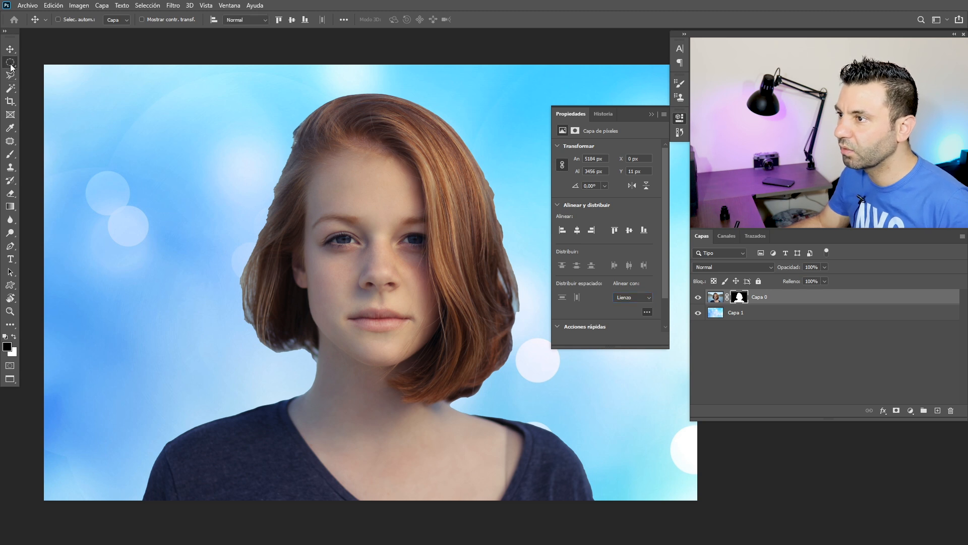
right_click(10, 63)
click(60, 62)
drag(171, 104, 401, 253)
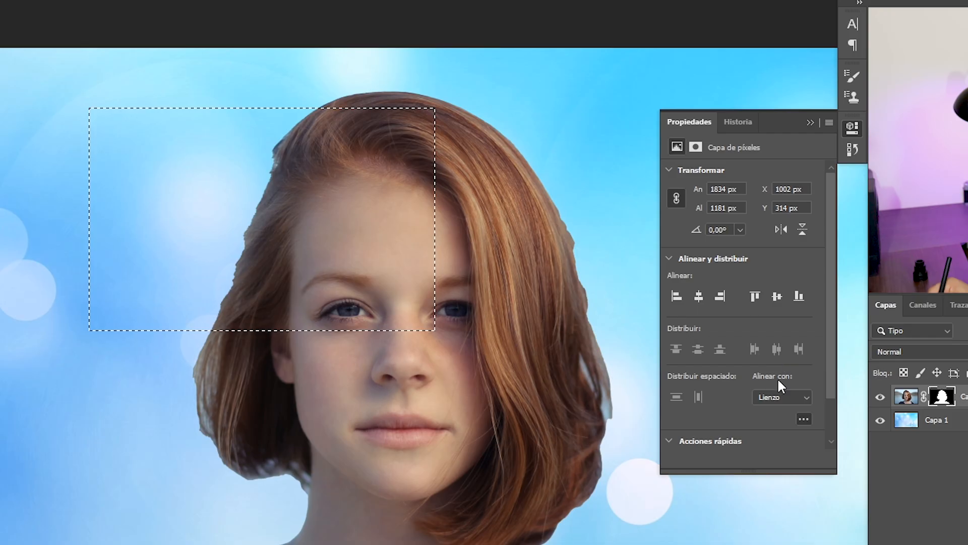
click(770, 399)
click(773, 407)
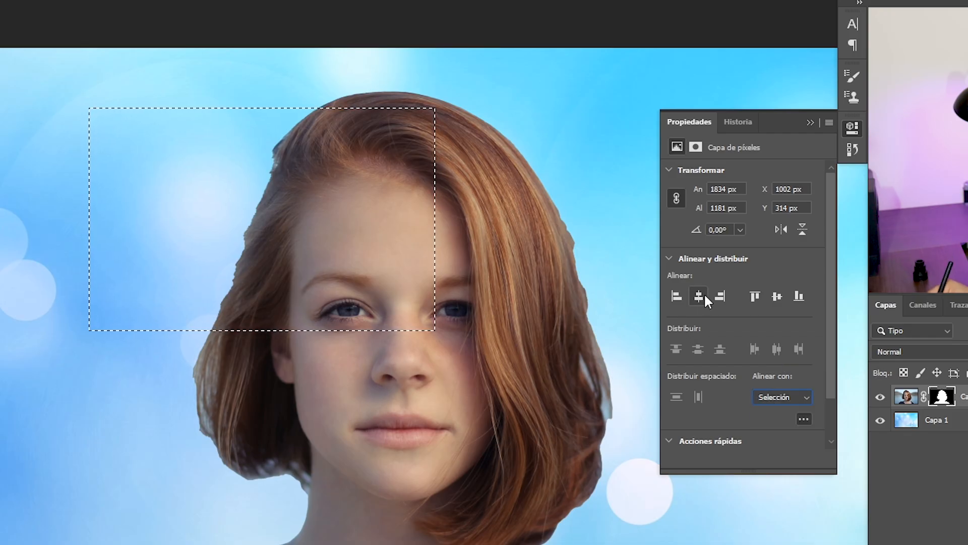
click(700, 295)
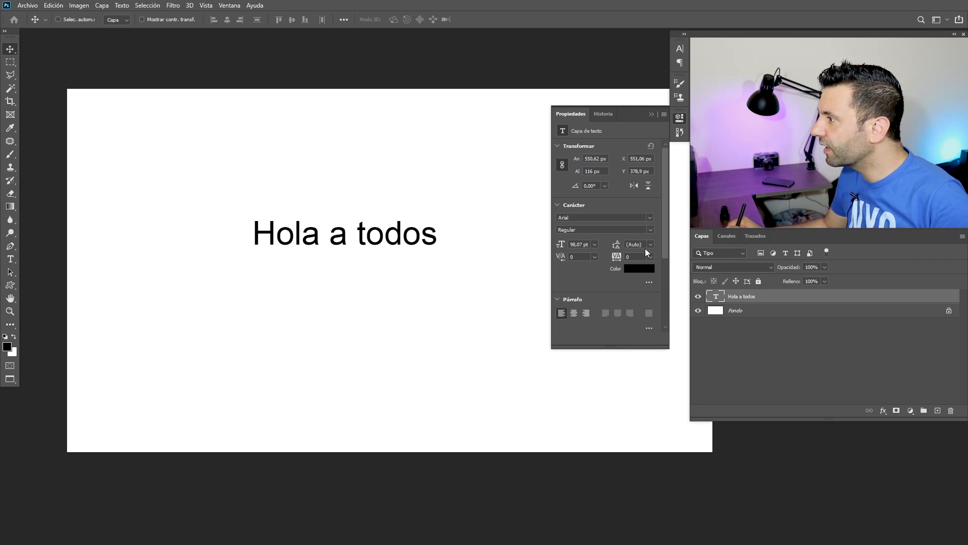
Set the tracking of the "Hola a todos" text layer to 75
mouse_move(665, 250)
mouse_down()
mouse_move(665, 280)
mouse_move(664, 249)
mouse_up()
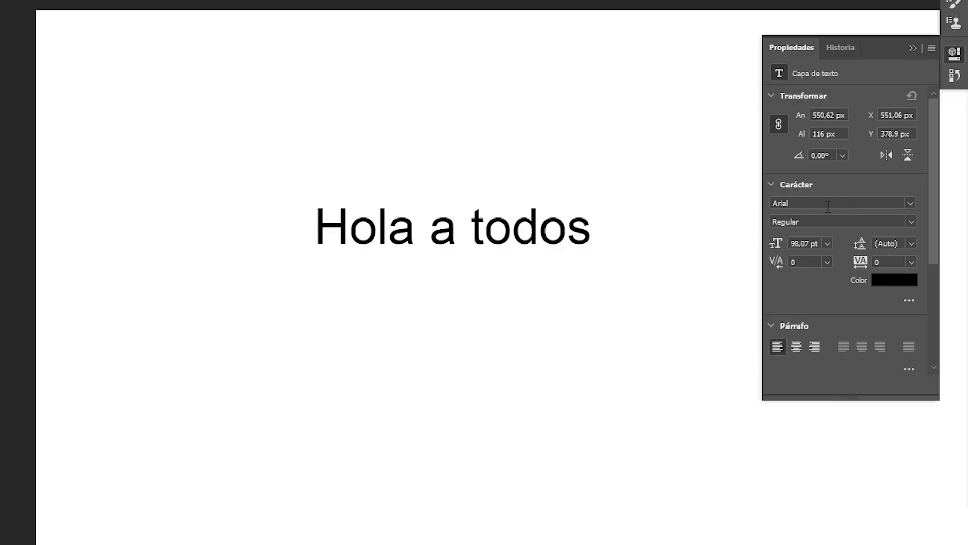
scroll(936, 223, down, 2)
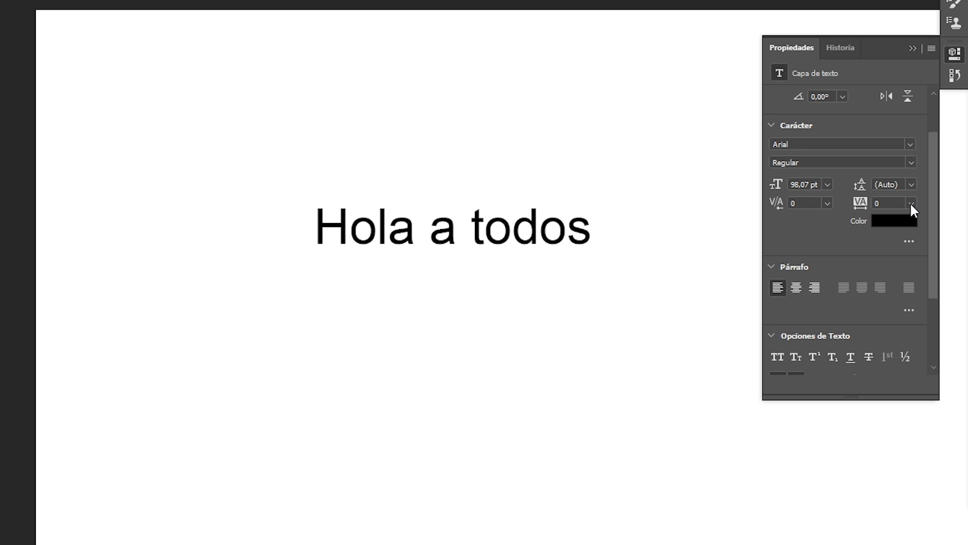
click(912, 203)
click(895, 359)
scroll(778, 300, down, 2)
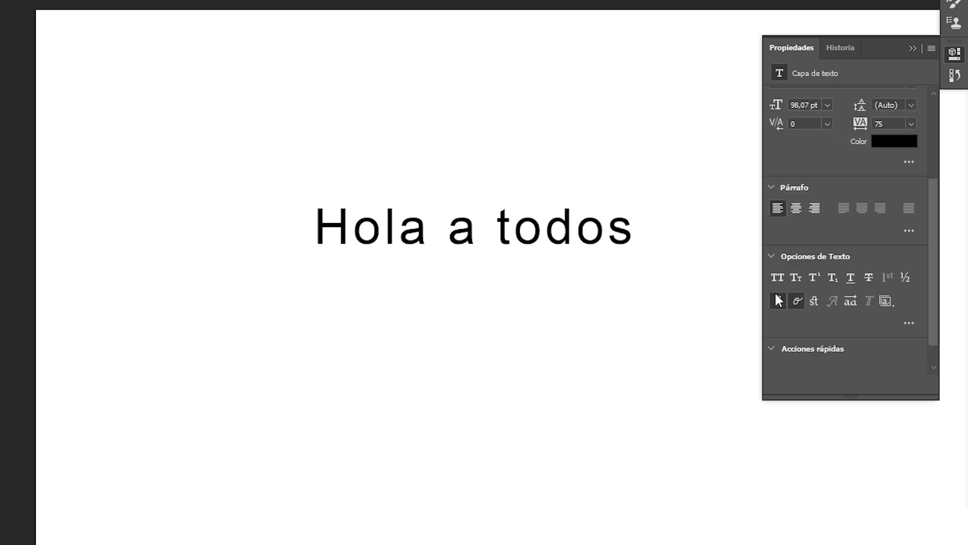
Apply all caps to the "Hola a todos" text and convert the text layer to a shape
click(777, 278)
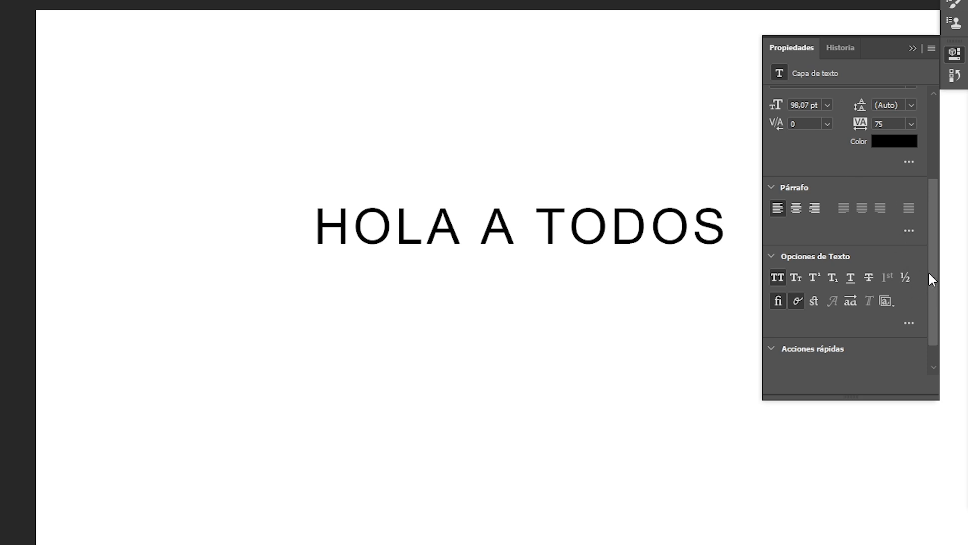
drag(931, 303, 928, 324)
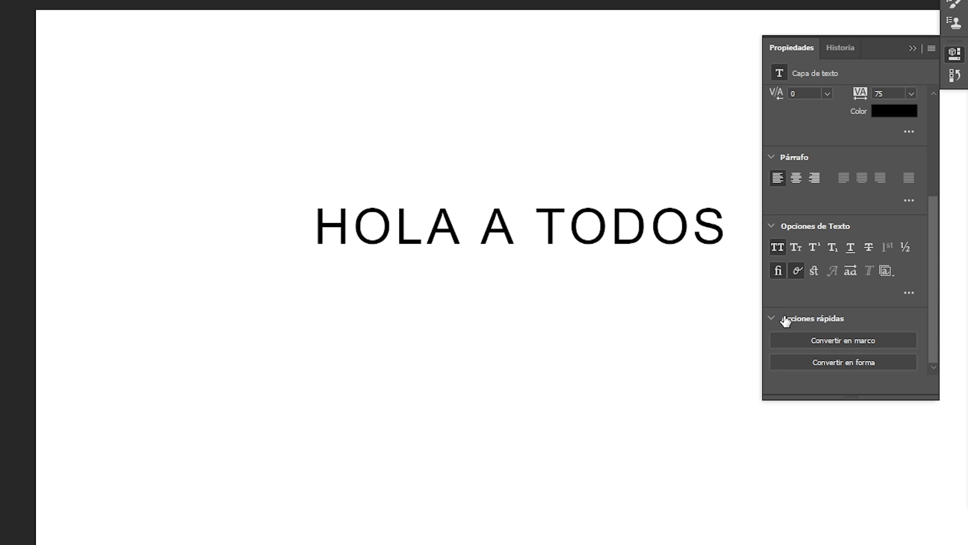
click(847, 362)
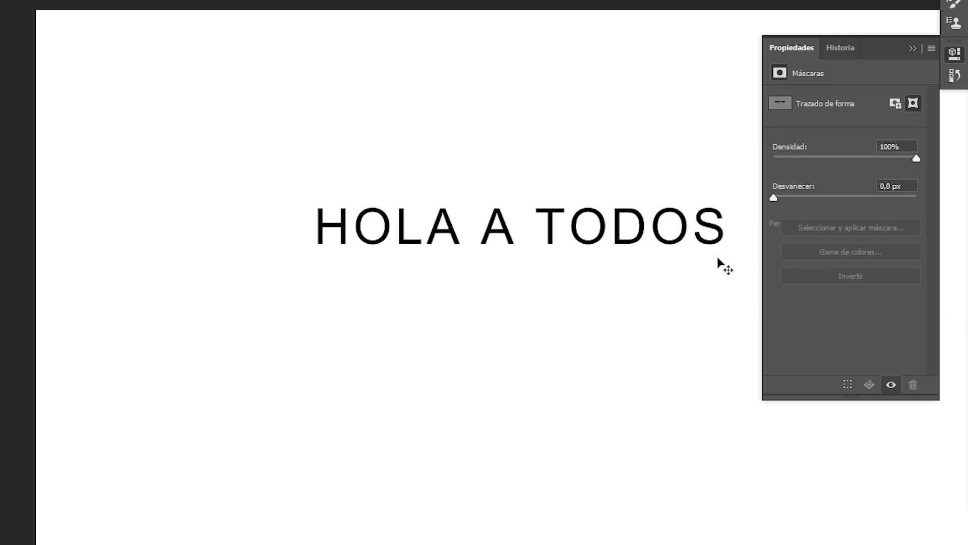
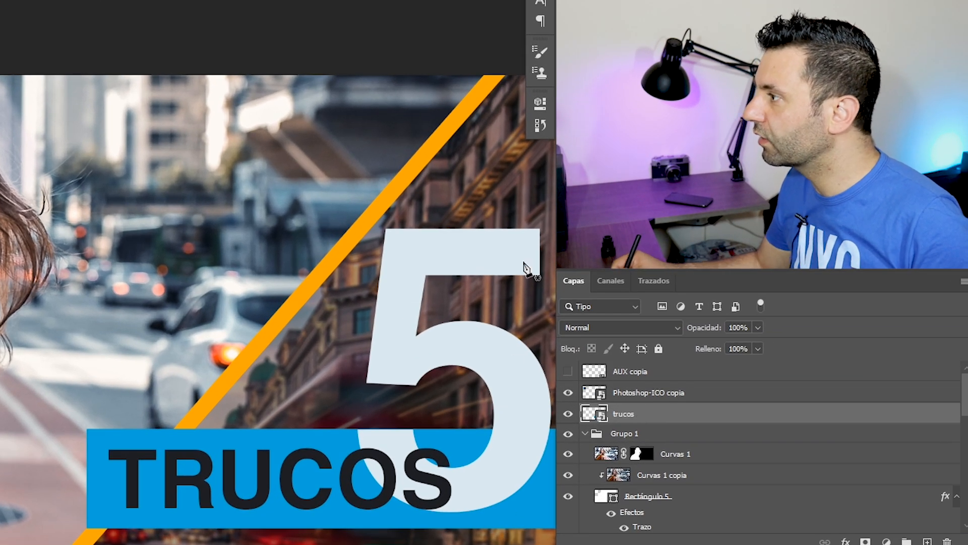
Convert the trucos smart object back into its component layers
click(537, 104)
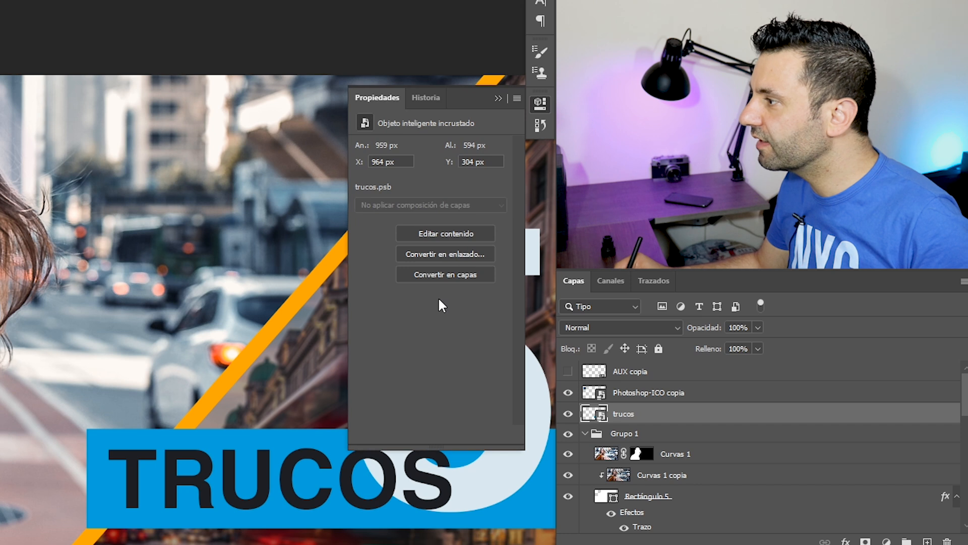
click(441, 274)
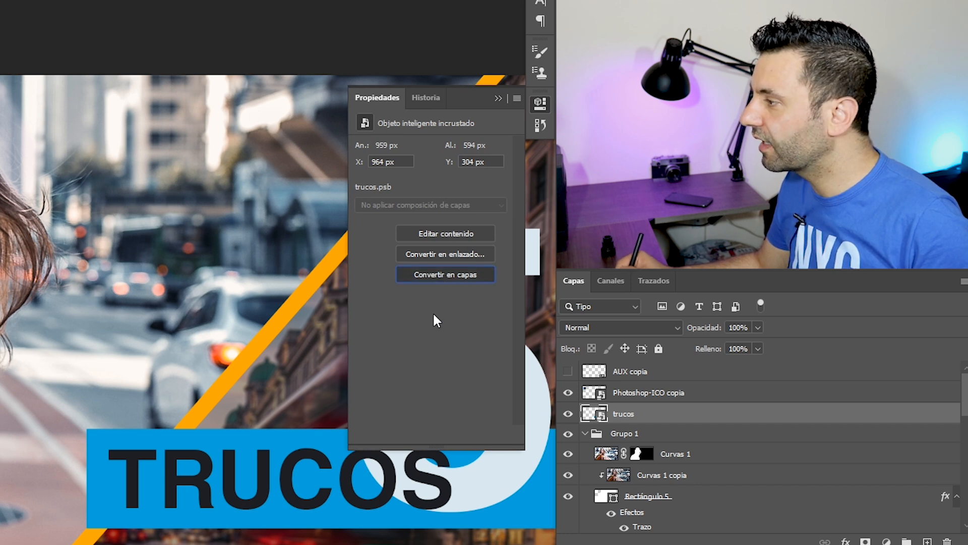
click(541, 103)
click(585, 412)
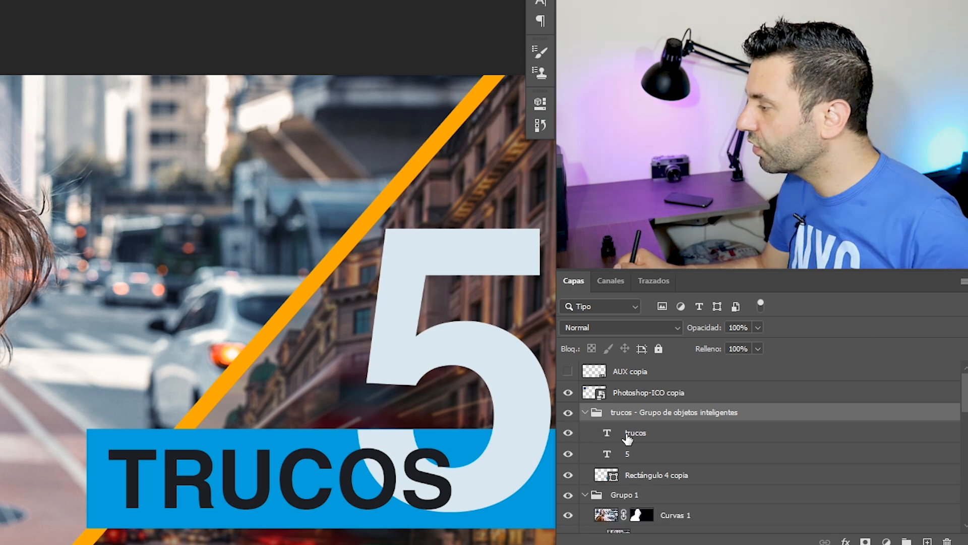
Check the trucos, 5 and Rectángulo 4 copia layers inside the converted smart object group, and ungroup it
click(630, 436)
click(630, 456)
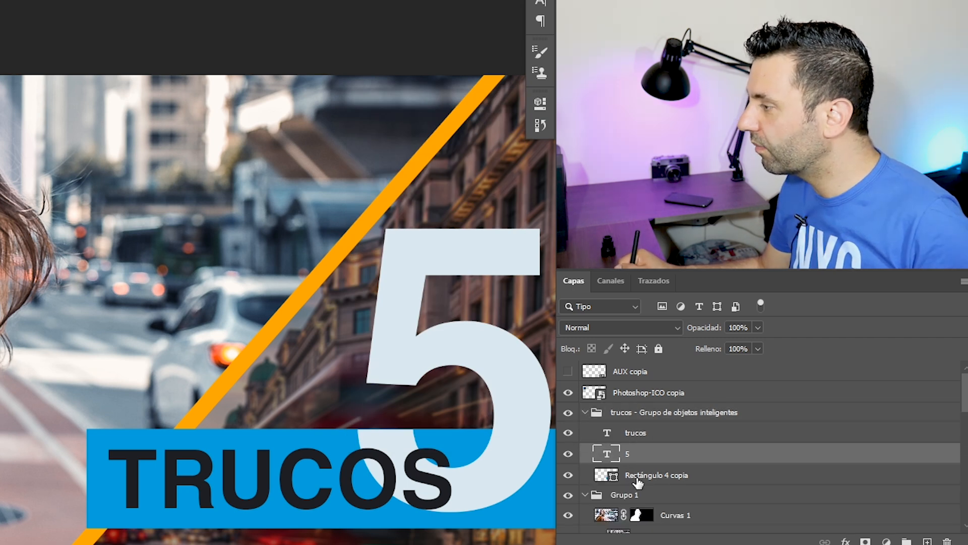
click(634, 474)
click(635, 438)
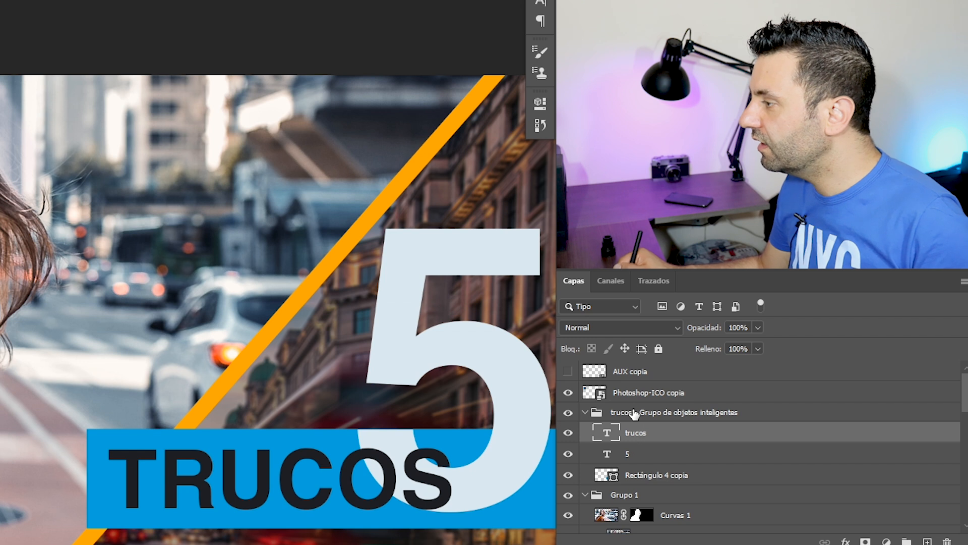
click(596, 414)
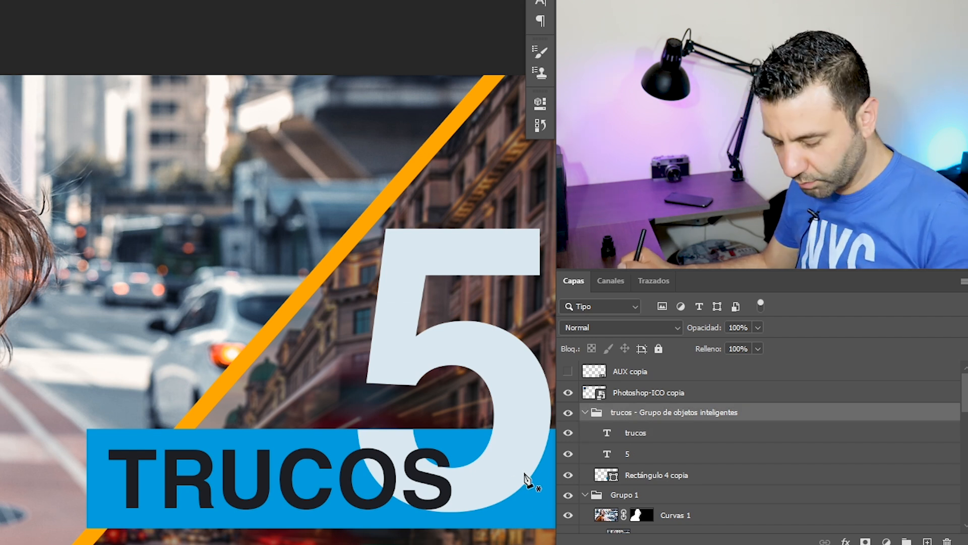
key(ctrl+shift+g)
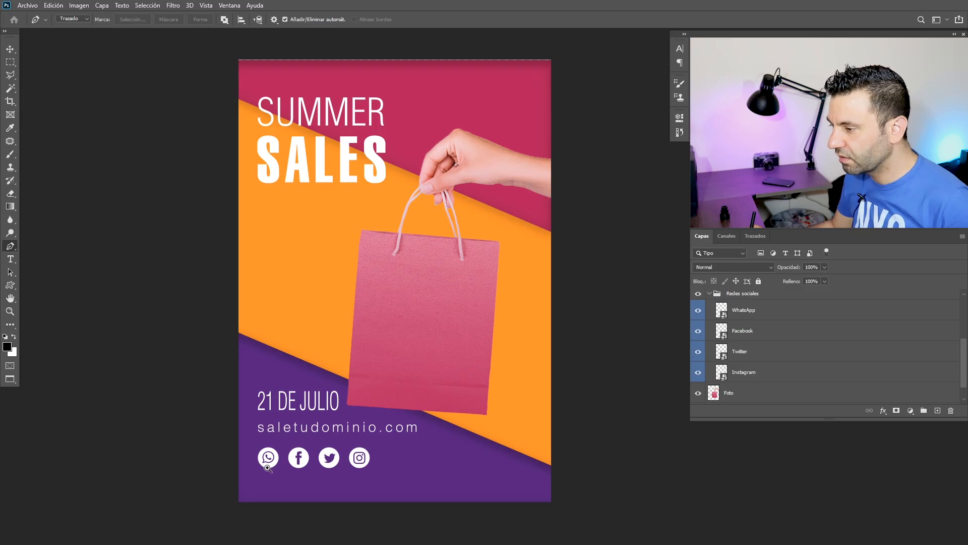
Inspect the Summer Sales poster's social icons and WhatsApp layer up close, and fit the Foto layer in view
drag(268, 468, 321, 340)
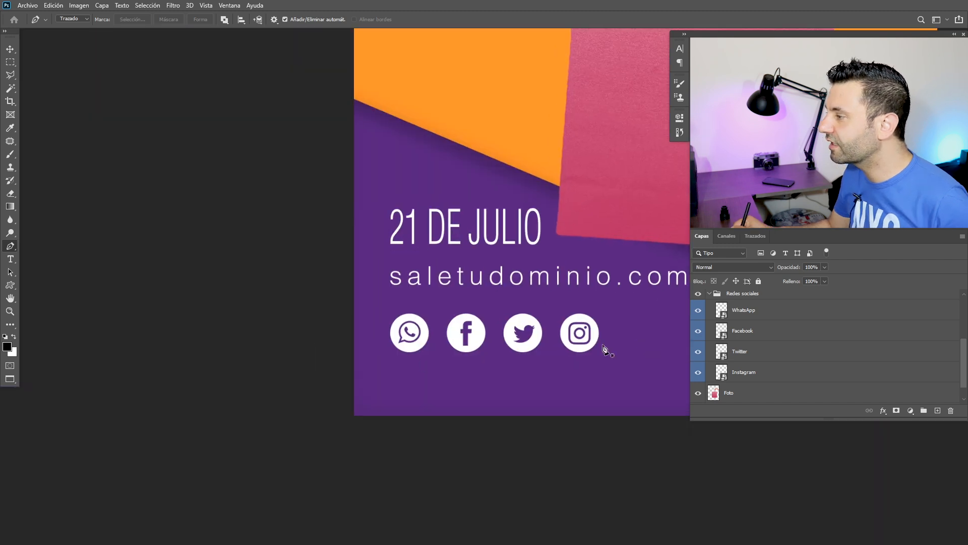
drag(559, 324, 566, 392)
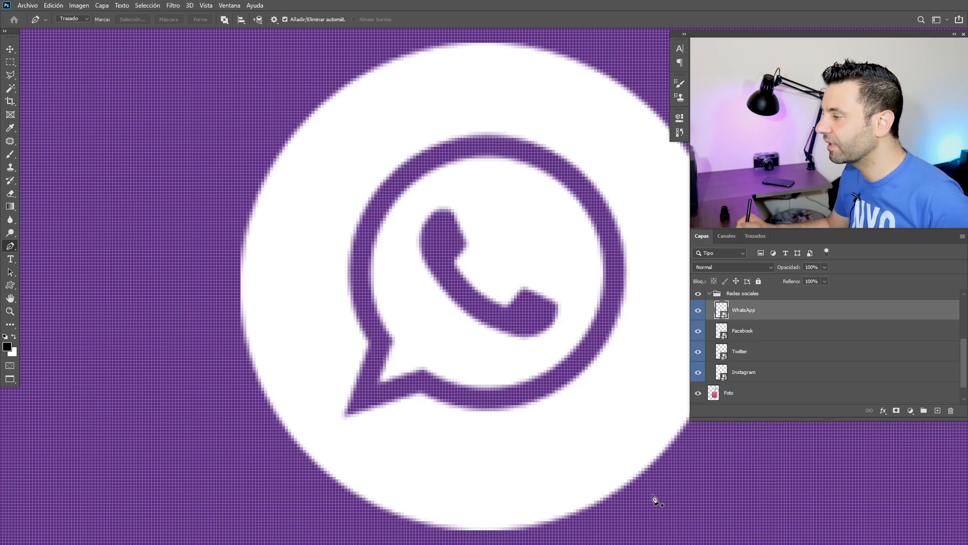
key(ctrl+0)
click(737, 395)
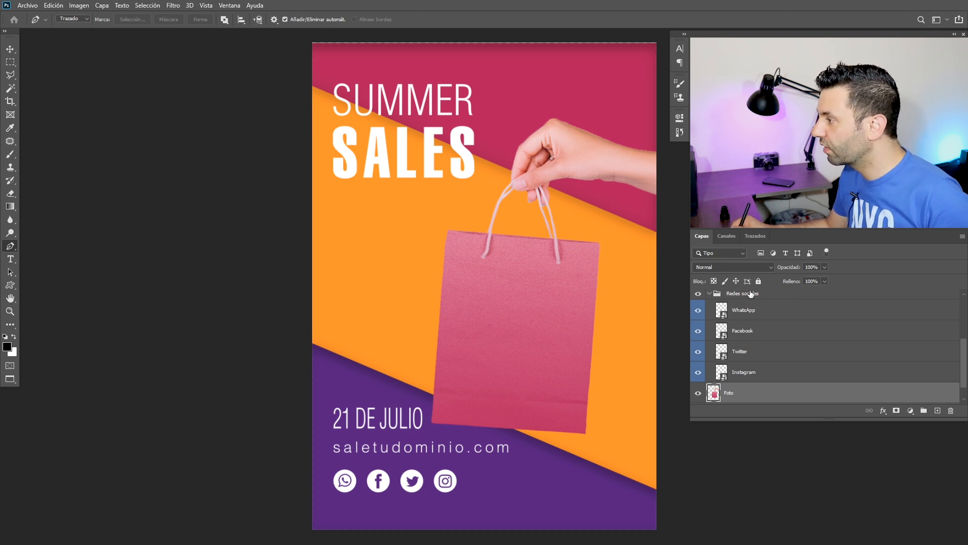
click(700, 293)
click(701, 293)
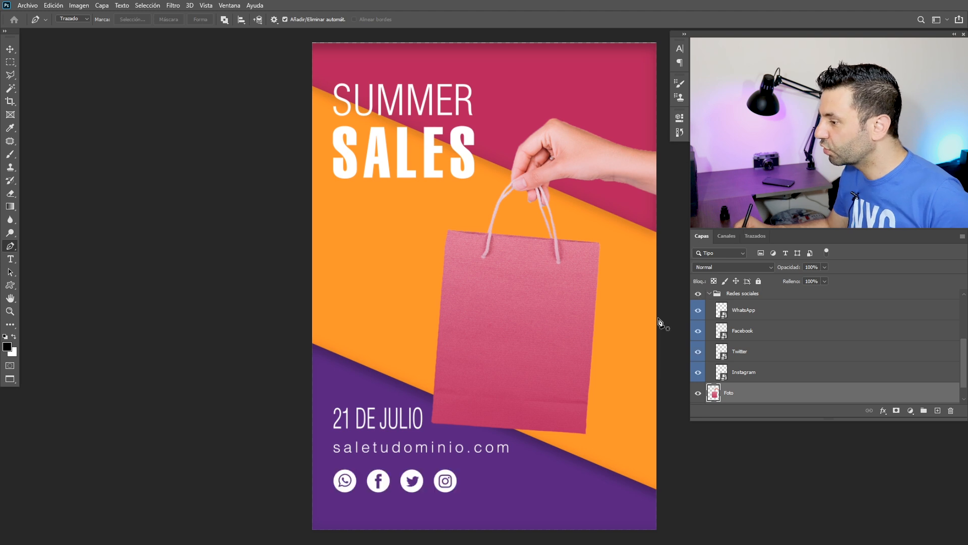
Zoom the view to the Redes sociales group, and to the Subtítulo and Título text layers
click(768, 297)
scroll(380, 511, up, 5)
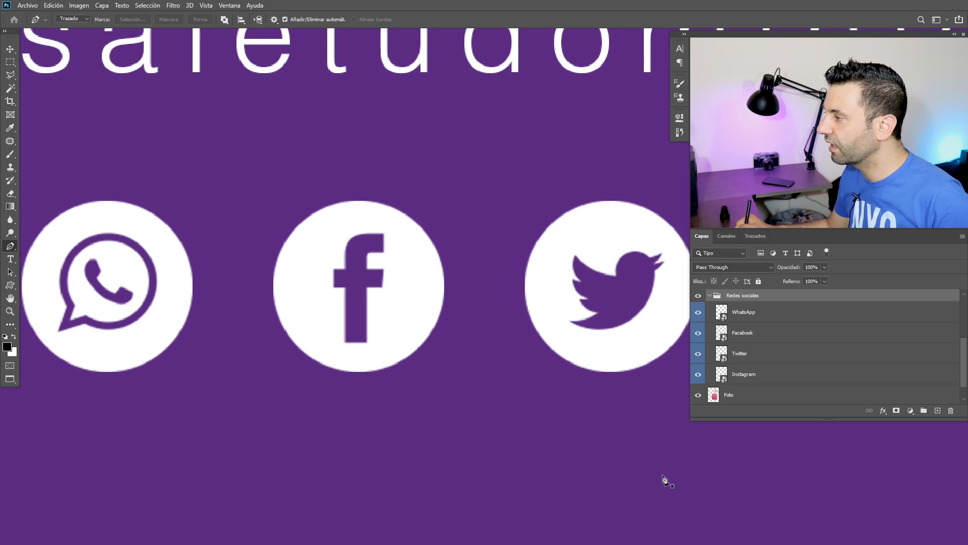
drag(966, 360, 964, 325)
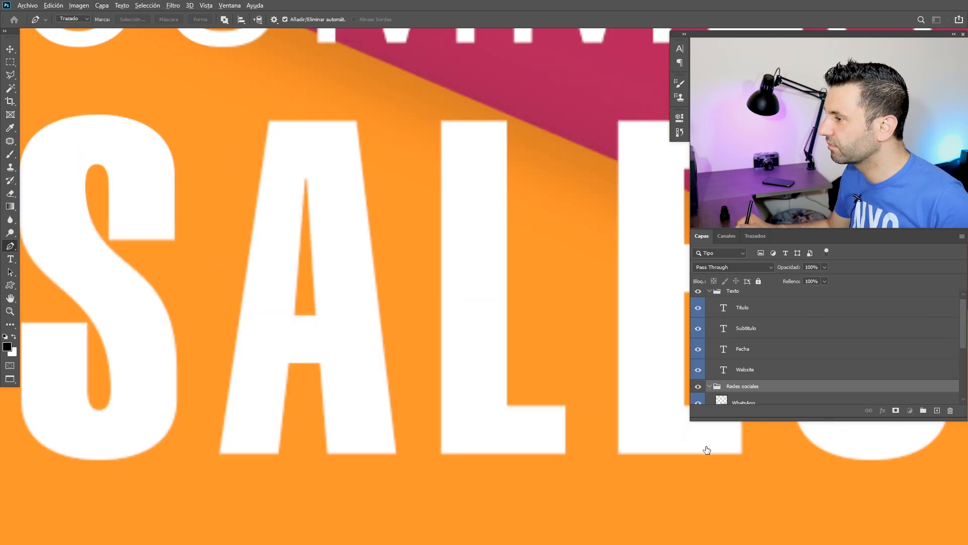
click(761, 329)
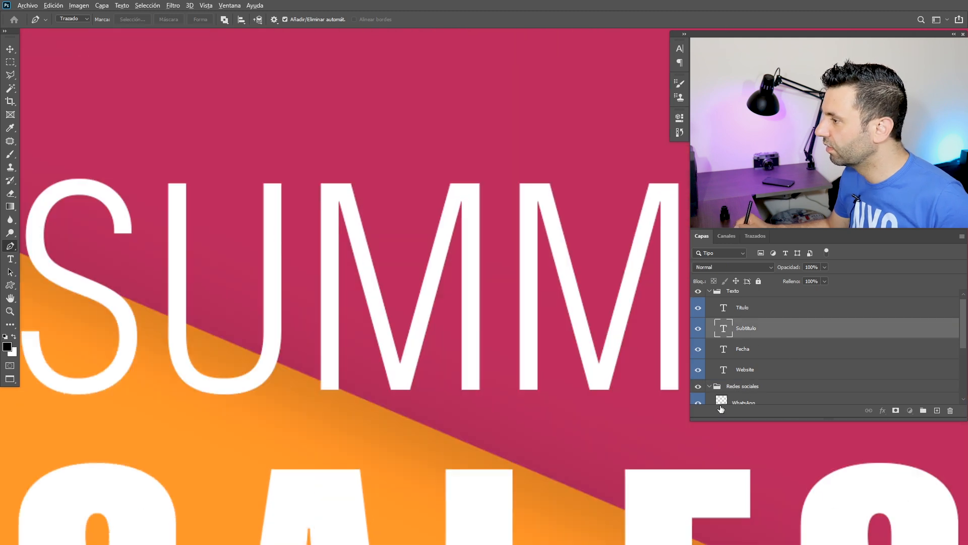
click(745, 309)
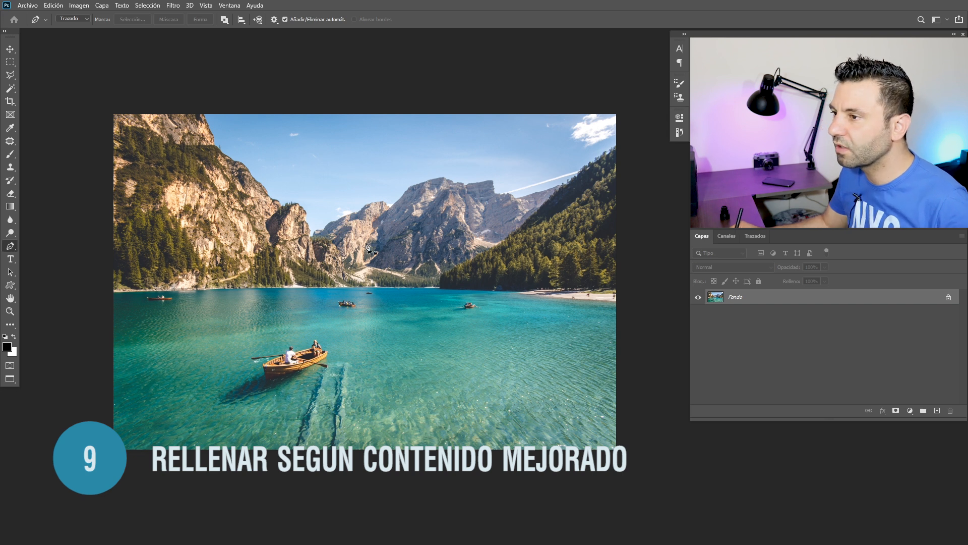
Lasso the small boat with passengers in the middle of the lake and open Content-Aware Fill for it
key(l)
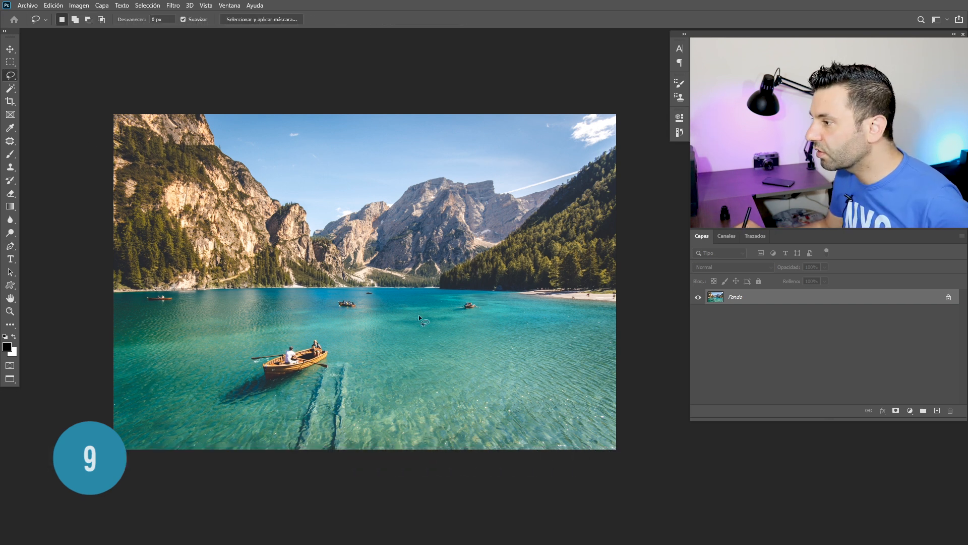
click(373, 325)
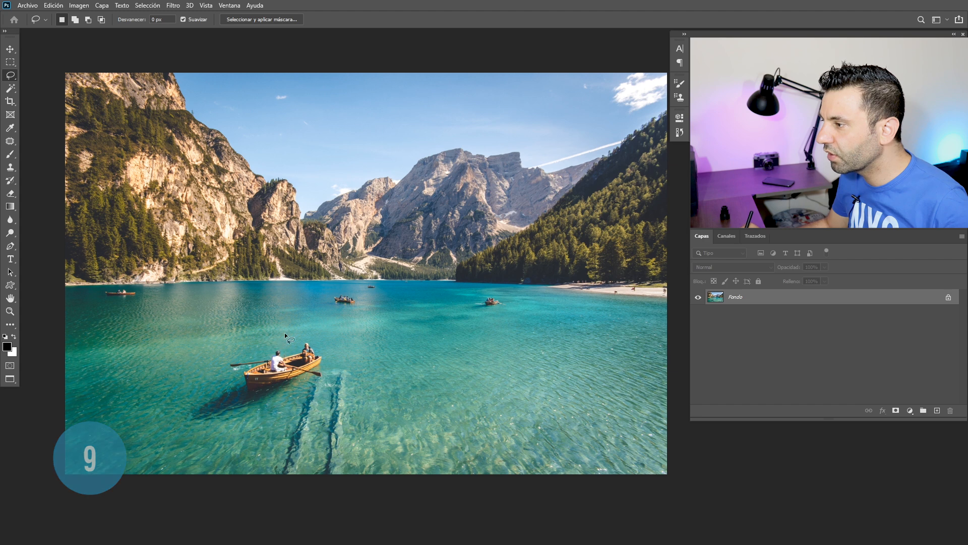
click(343, 303)
drag(309, 295, 341, 273)
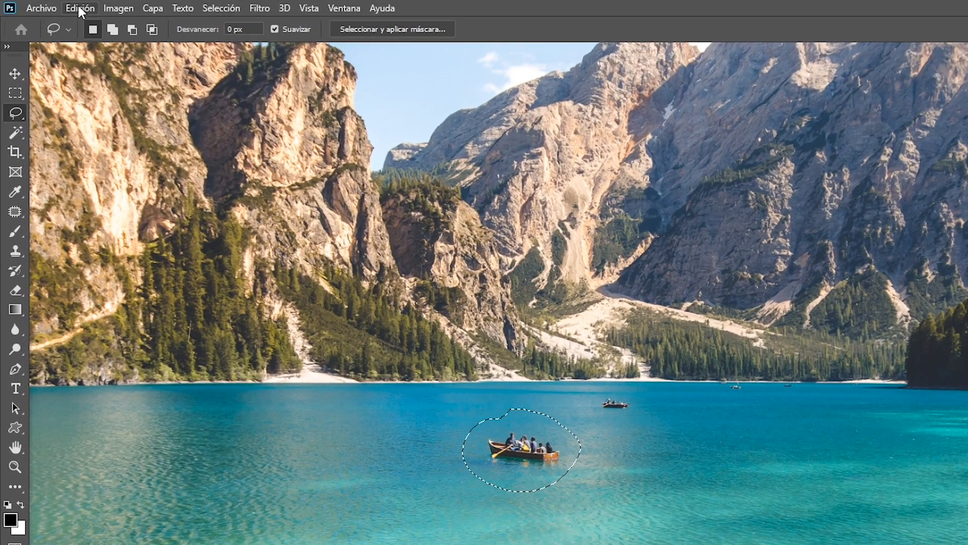
click(53, 5)
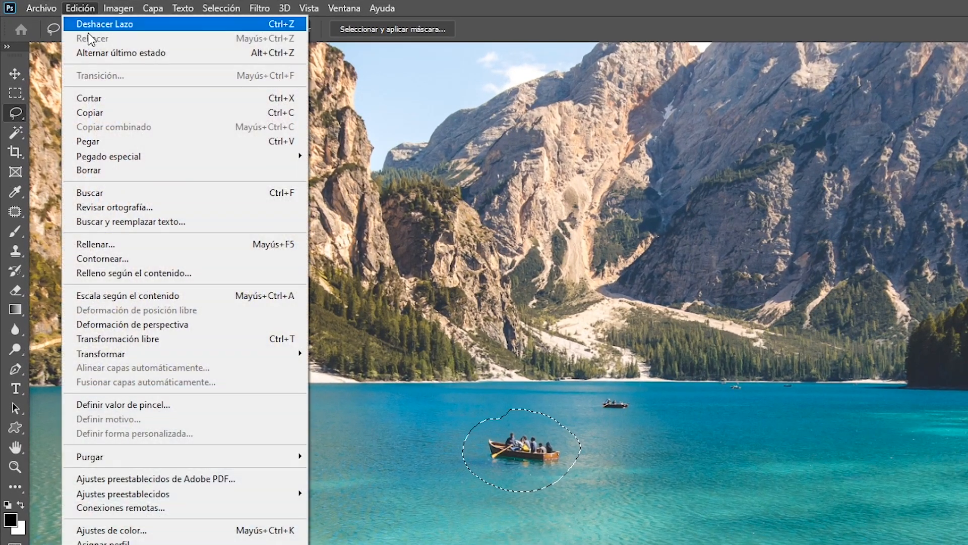
click(159, 274)
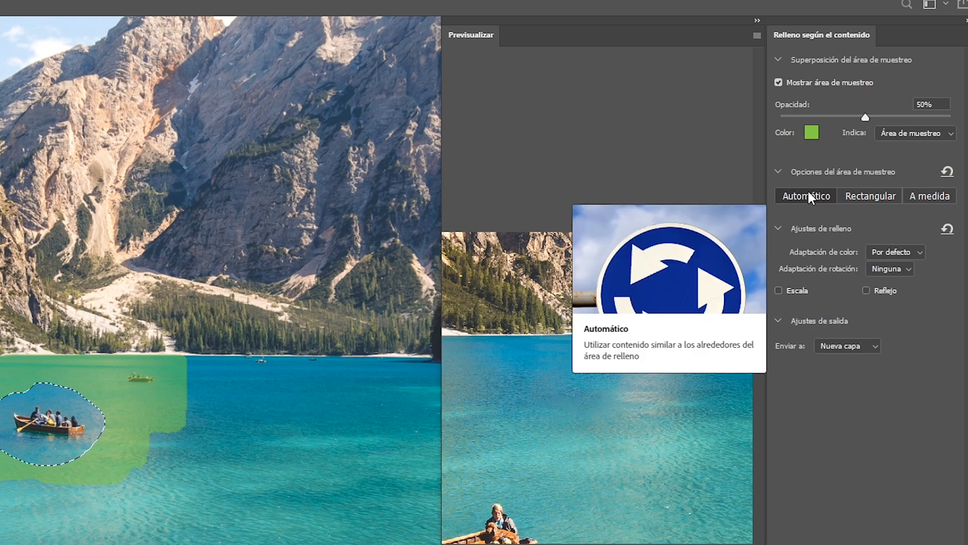
Use a rectangular sampling area for the fill and subtract the mountains and shoreline from it with the sampling brush
click(859, 196)
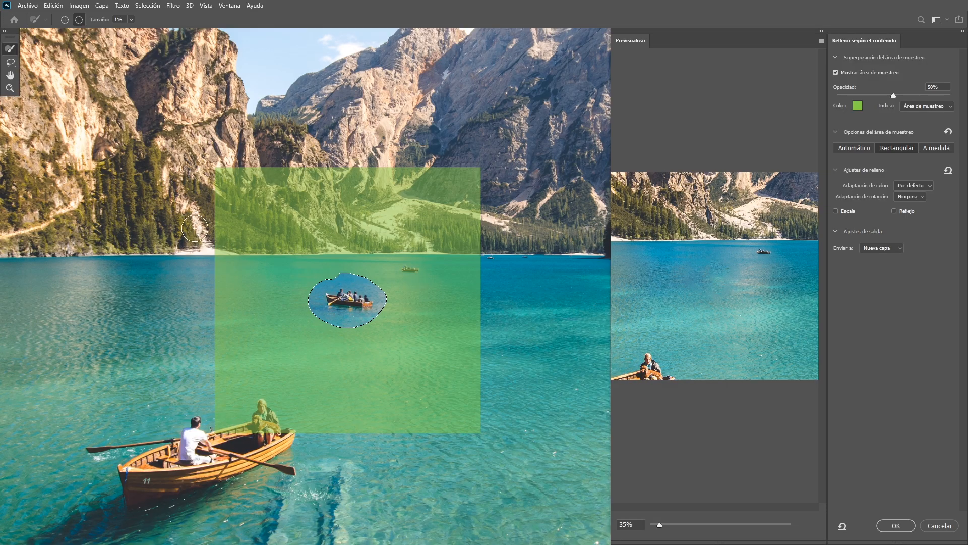
mouse_move(195, 227)
mouse_down()
mouse_move(194, 238)
mouse_move(267, 242)
mouse_move(356, 233)
mouse_move(307, 239)
mouse_up()
mouse_move(406, 239)
mouse_down()
mouse_move(371, 245)
mouse_move(461, 208)
mouse_move(240, 173)
mouse_move(208, 190)
mouse_up()
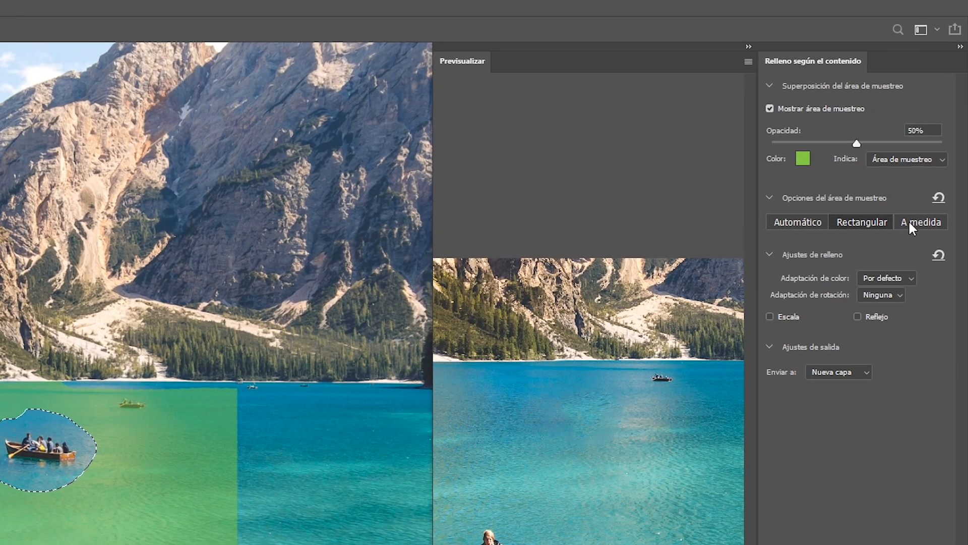
Switch the fill to a custom sampling area and paint it over the lake water on both sides of the selected boat
click(901, 221)
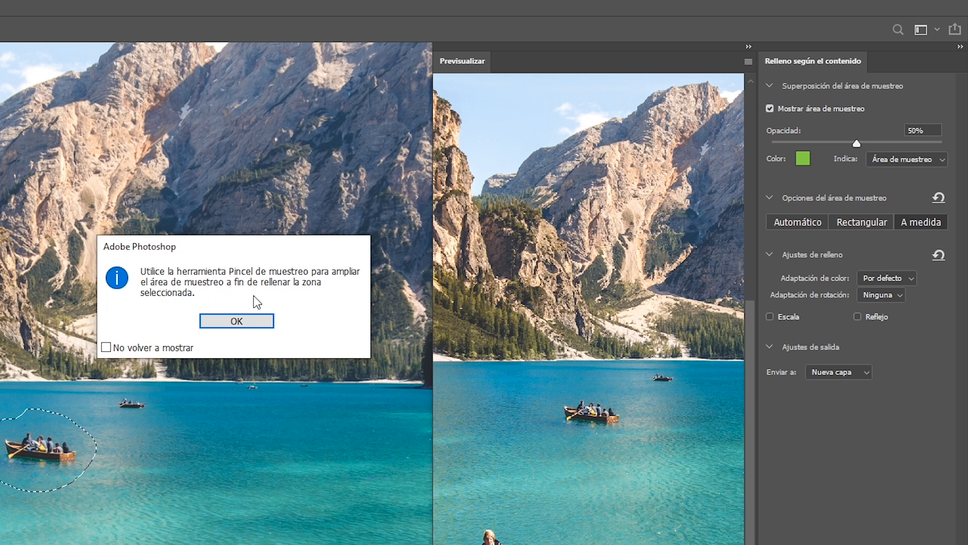
click(250, 321)
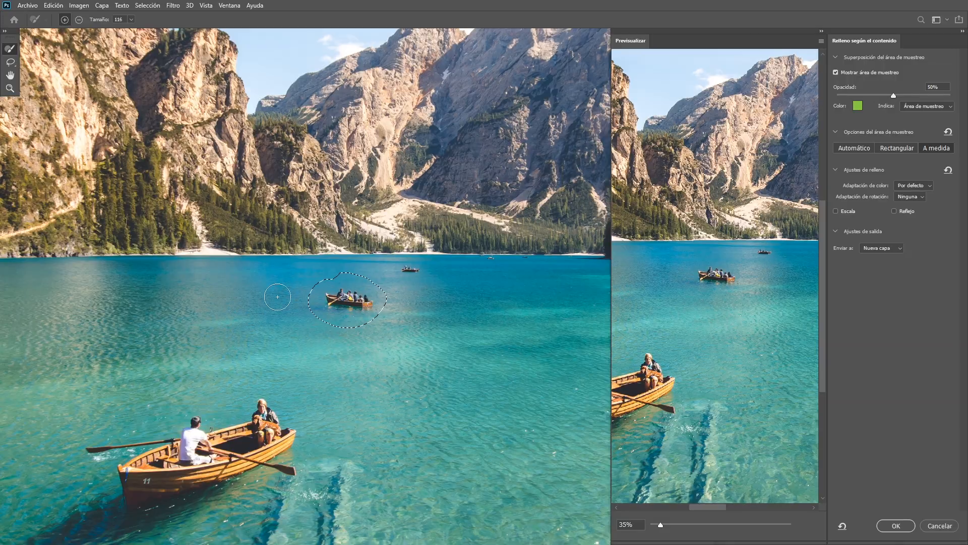
mouse_move(281, 303)
mouse_down()
mouse_move(296, 303)
mouse_move(279, 297)
mouse_move(333, 345)
mouse_up()
mouse_move(281, 300)
mouse_down()
mouse_move(202, 310)
mouse_move(240, 328)
mouse_move(497, 310)
mouse_move(427, 310)
mouse_move(464, 288)
mouse_move(497, 295)
mouse_up()
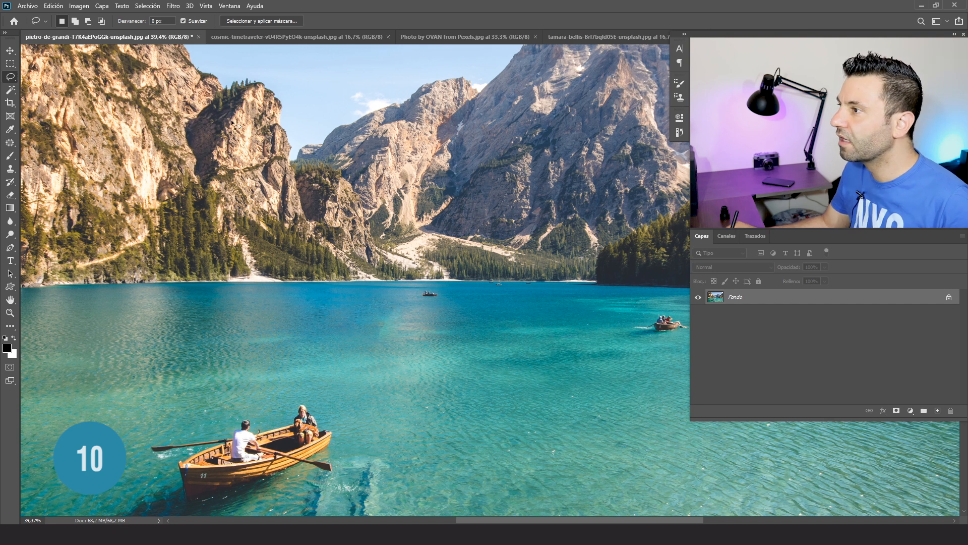
Look through the open documents, return to the lake photo and close all the other documents
click(297, 39)
click(466, 37)
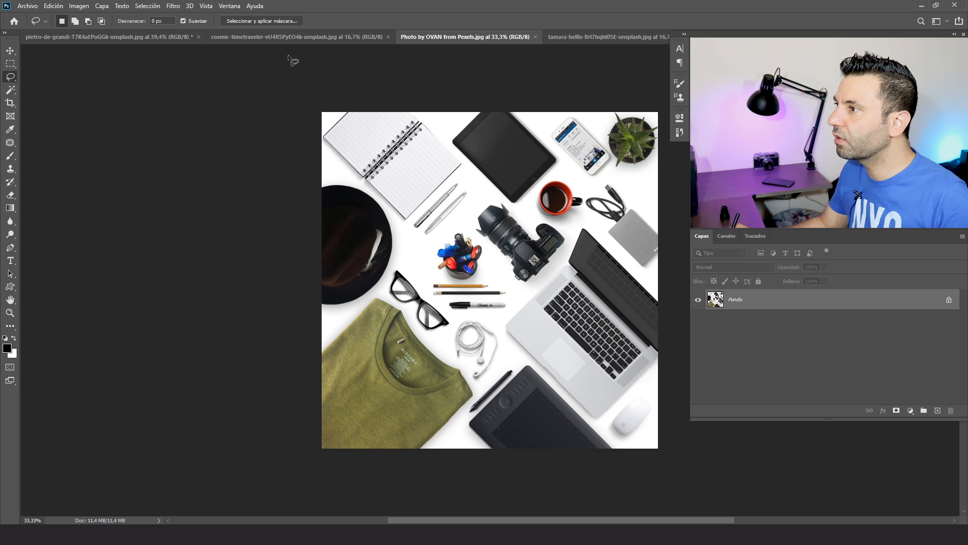
click(149, 40)
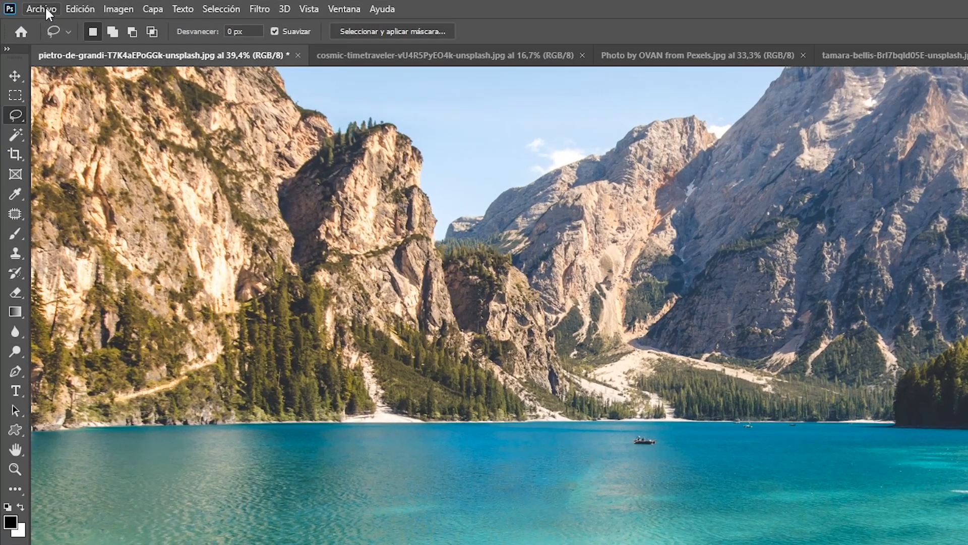
click(28, 6)
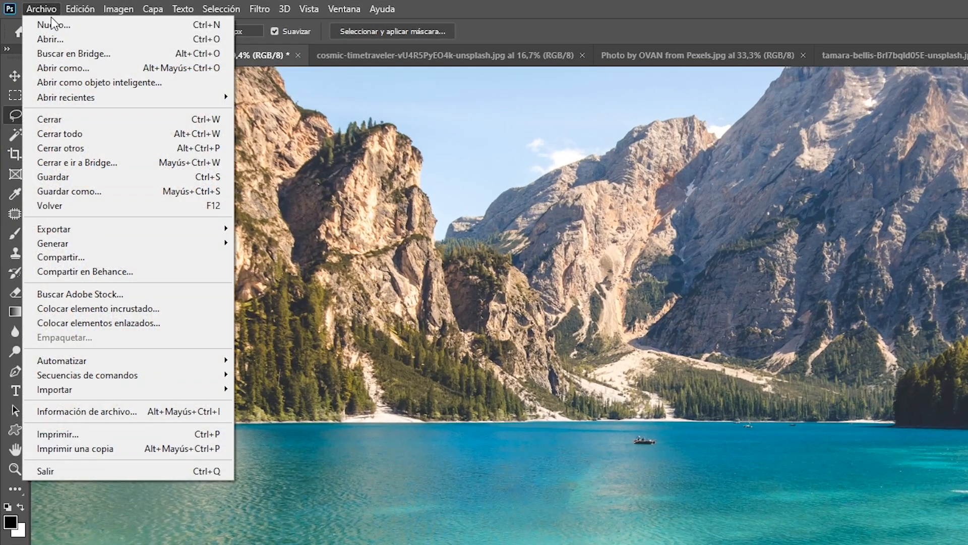
click(82, 149)
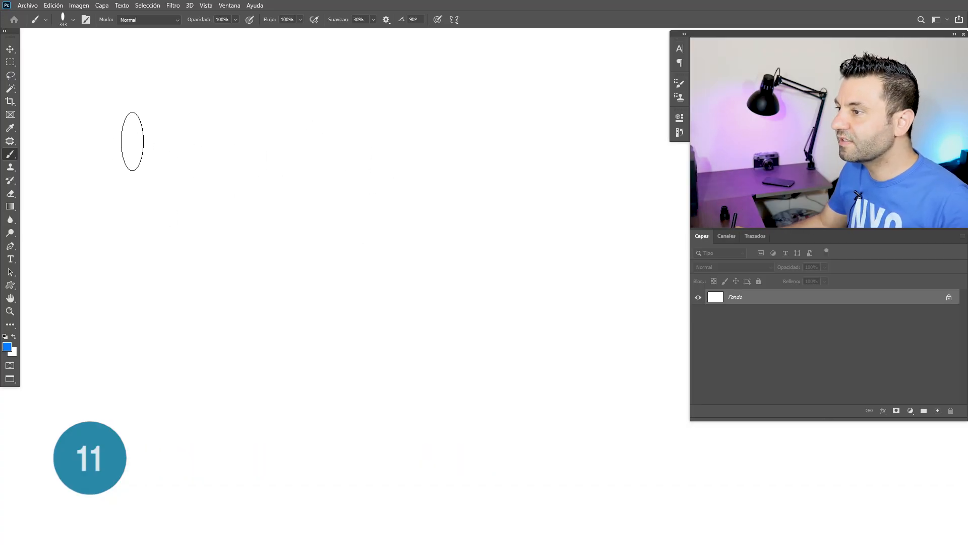
Paint a winding blue stroke with the 333 px elliptical brush, then rotate the brush tip and paint overlapping downward strokes beside it
mouse_move(105, 131)
mouse_down()
mouse_move(274, 134)
mouse_move(340, 155)
mouse_move(368, 180)
mouse_move(341, 213)
mouse_move(208, 248)
mouse_move(178, 293)
mouse_move(230, 304)
mouse_move(357, 275)
mouse_move(396, 313)
mouse_move(383, 348)
mouse_up()
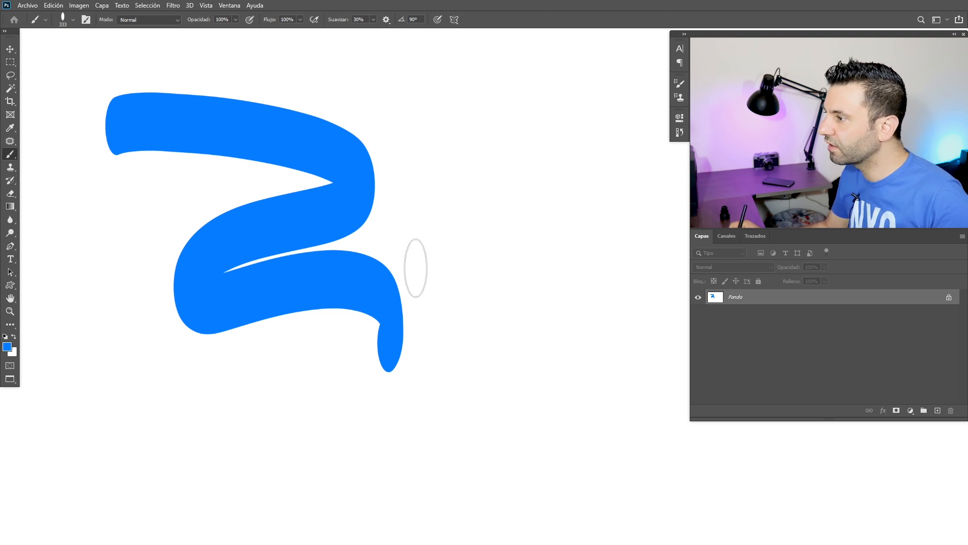
right_click(439, 222)
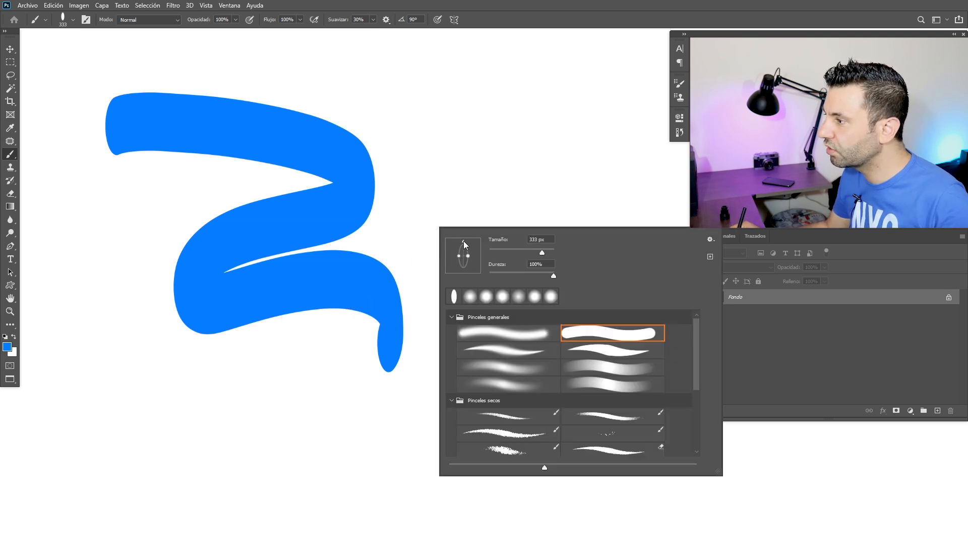
drag(476, 244, 474, 242)
mouse_move(426, 120)
mouse_down()
mouse_move(492, 198)
mouse_move(505, 245)
mouse_move(490, 312)
mouse_move(495, 344)
mouse_up()
mouse_move(422, 137)
mouse_down()
mouse_move(456, 252)
mouse_move(454, 363)
mouse_move(442, 396)
mouse_up()
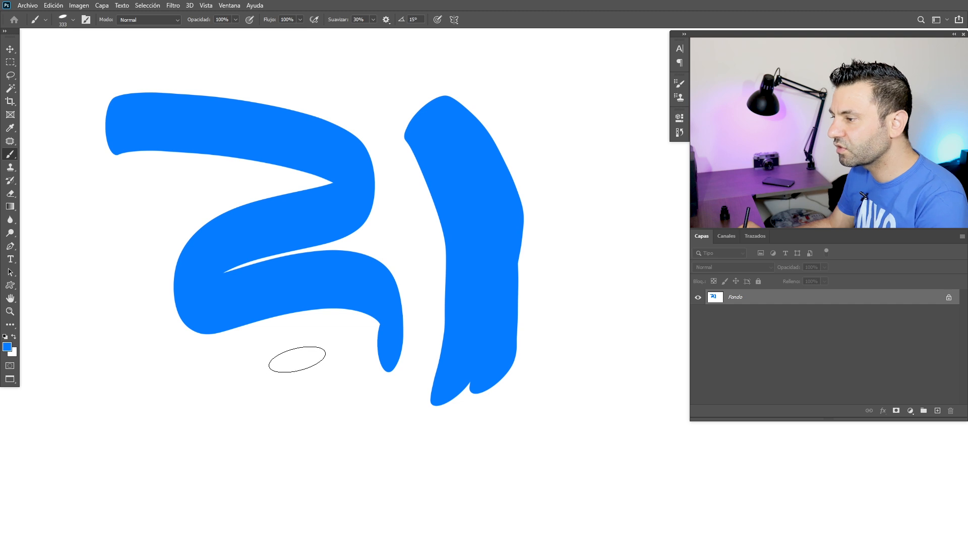
Paint more blue strokes below and on either side of the existing ones, varying the brush tip angle between 15°, 13° and -32°
mouse_move(300, 351)
mouse_down()
mouse_move(302, 415)
mouse_move(292, 353)
mouse_move(300, 420)
mouse_move(287, 375)
mouse_move(282, 421)
mouse_move(272, 362)
mouse_move(283, 385)
mouse_up()
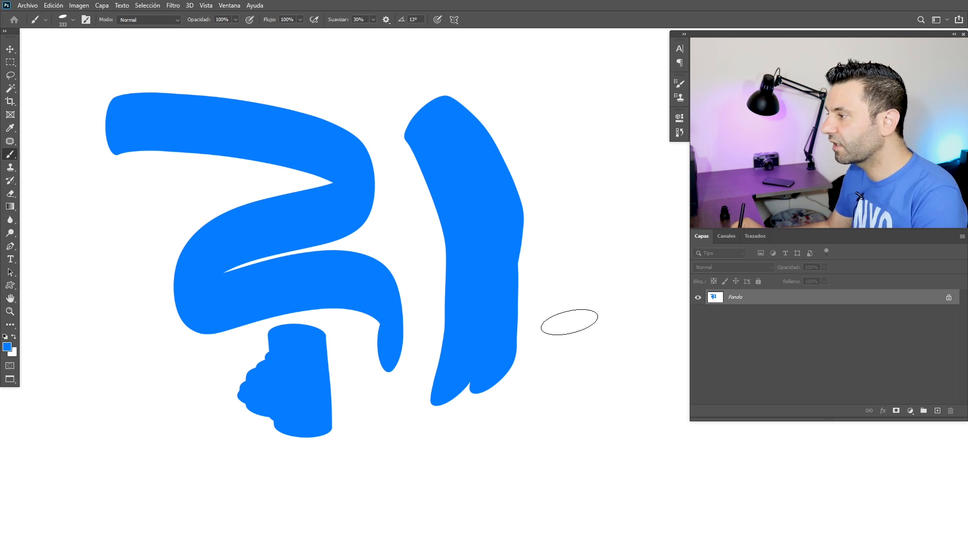
mouse_move(562, 266)
mouse_down()
mouse_move(578, 318)
mouse_move(566, 383)
mouse_up()
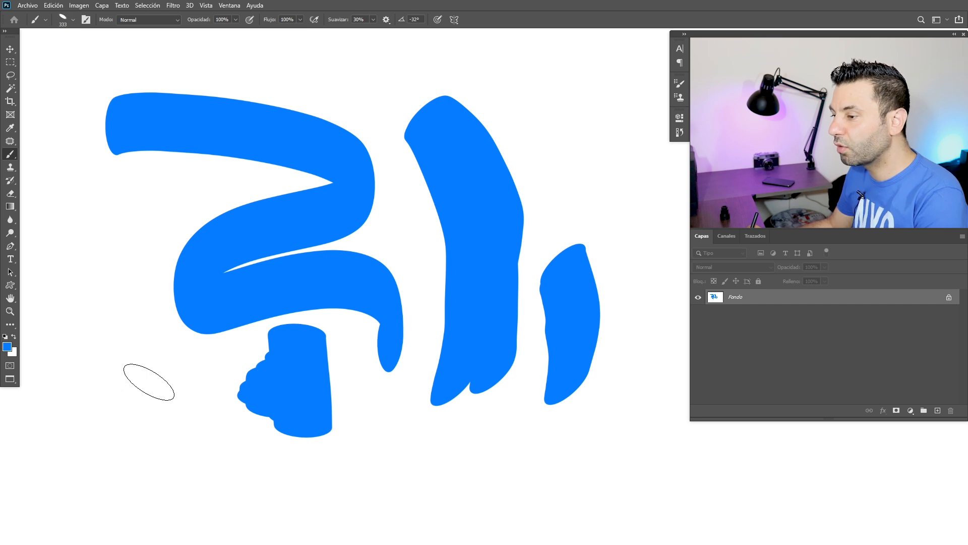
mouse_move(148, 400)
mouse_down()
mouse_move(128, 402)
mouse_move(84, 243)
mouse_up()
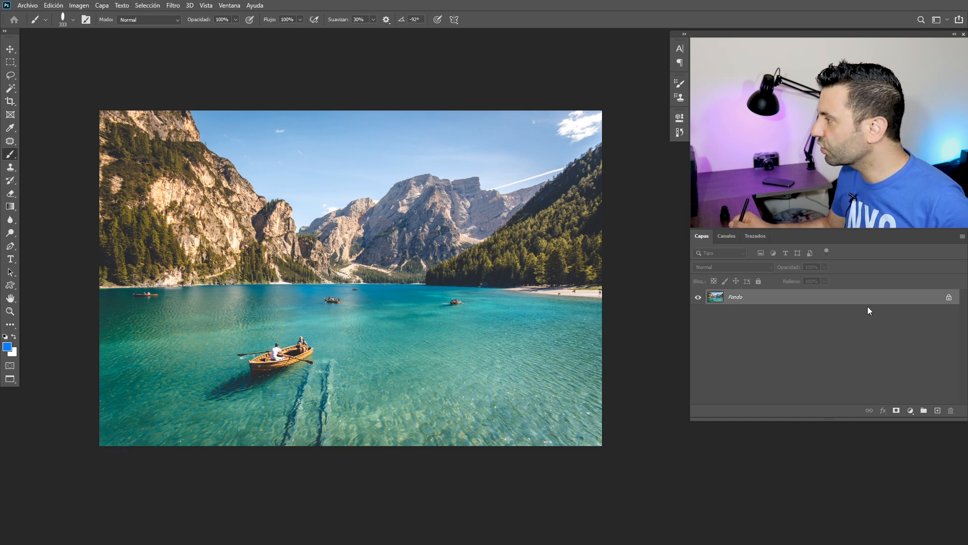
Unlock the lake photo's background layer and try scaling the photo from its corner with Free Transform
click(949, 299)
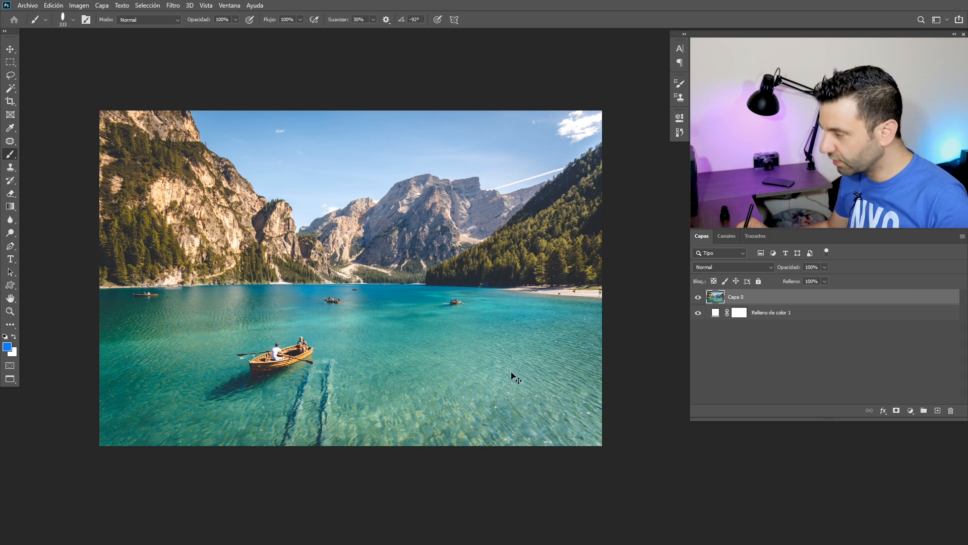
key(ctrl+t)
mouse_move(602, 445)
mouse_down()
mouse_move(455, 345)
mouse_move(292, 264)
mouse_move(513, 407)
mouse_move(371, 316)
mouse_move(467, 377)
mouse_move(497, 295)
mouse_move(442, 245)
mouse_move(353, 288)
mouse_move(411, 355)
mouse_move(447, 347)
mouse_move(601, 445)
mouse_up()
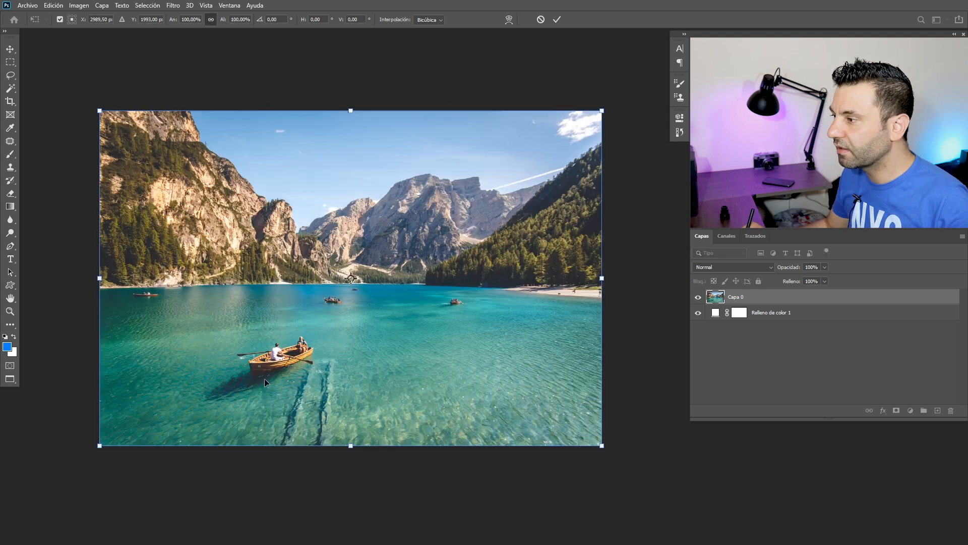
key(Return)
Draw a blue rectangle about 2514 by 2087 px over the lake photo and enlarge it slightly with Free Transform
click(10, 285)
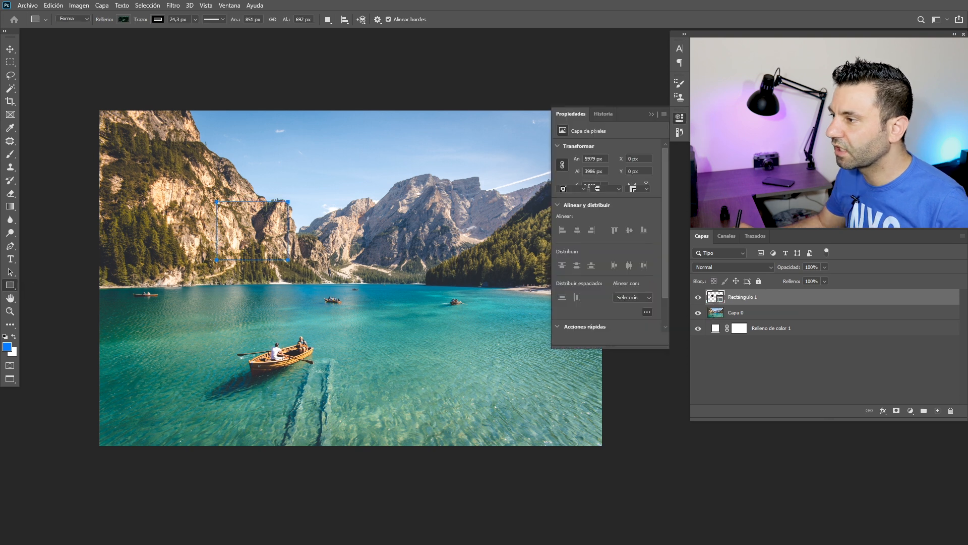
key(ctrl+z)
drag(247, 258, 401, 342)
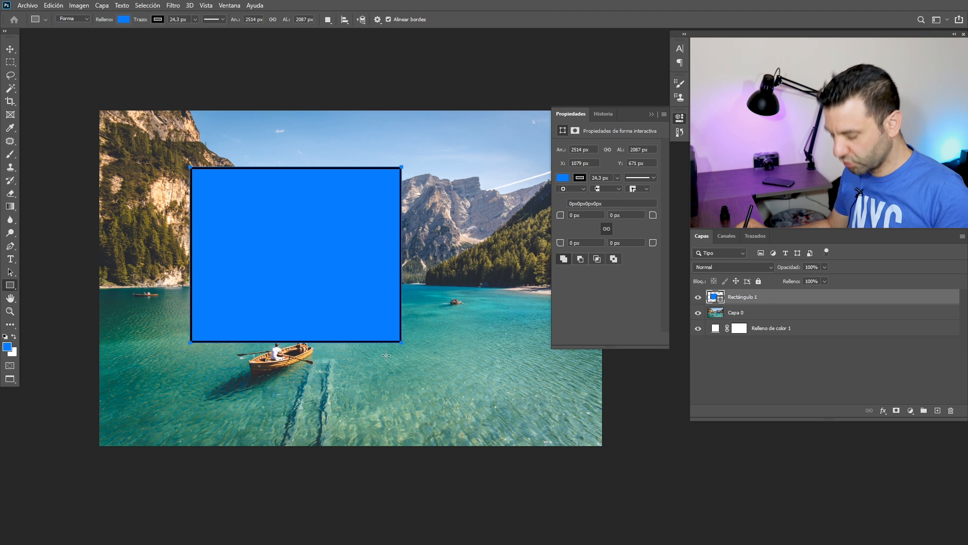
key(ctrl+t)
drag(402, 343, 427, 363)
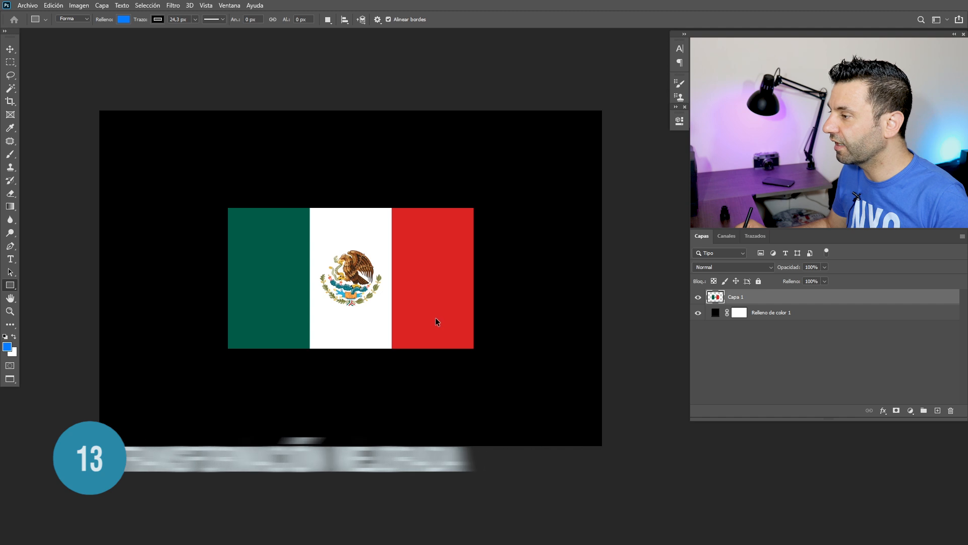
Start a Warp transformation on the Mexican flag layer and set its grid to 3 x 3
key(ctrl+t)
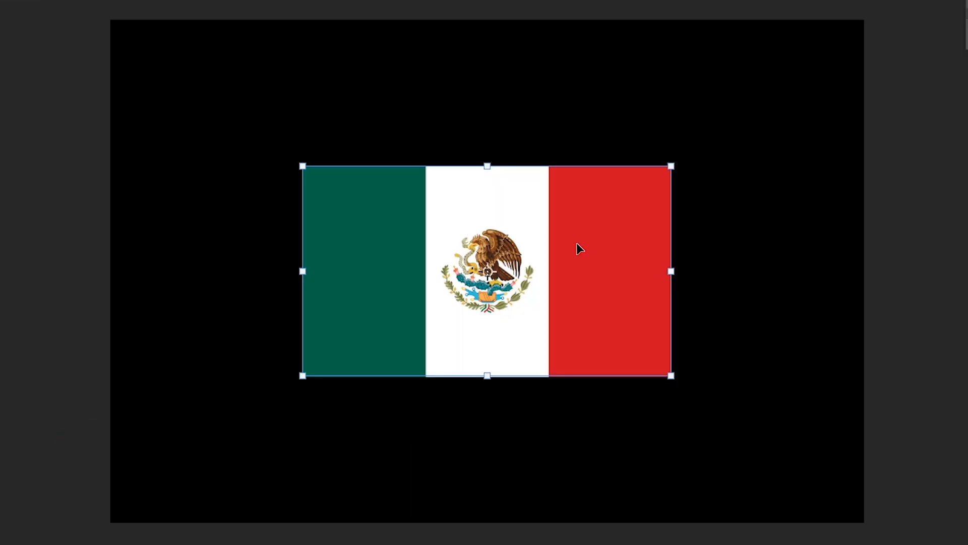
right_click(407, 258)
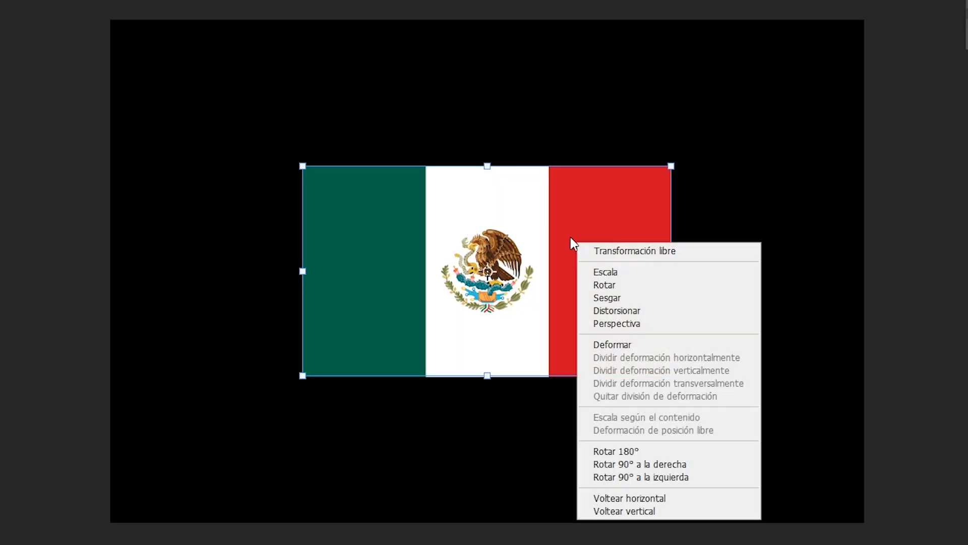
click(612, 345)
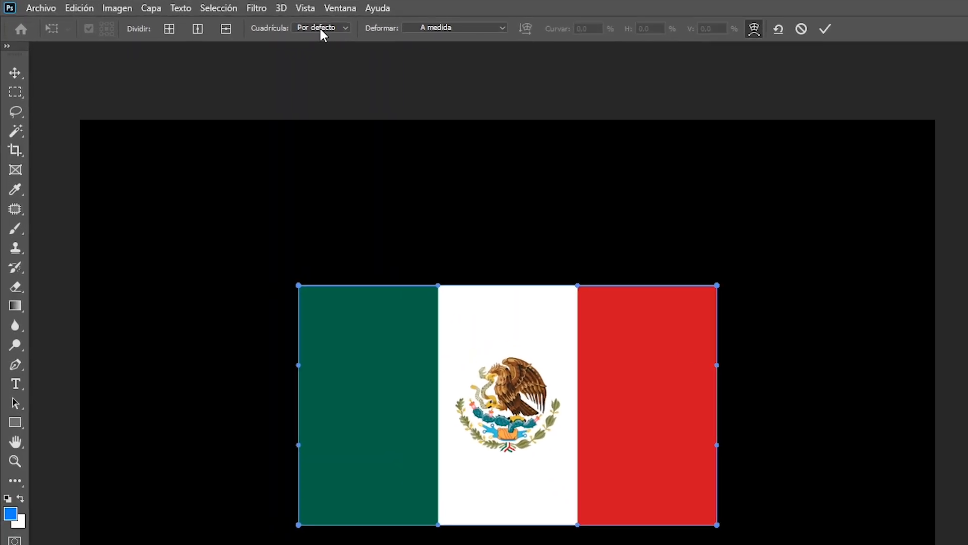
click(336, 28)
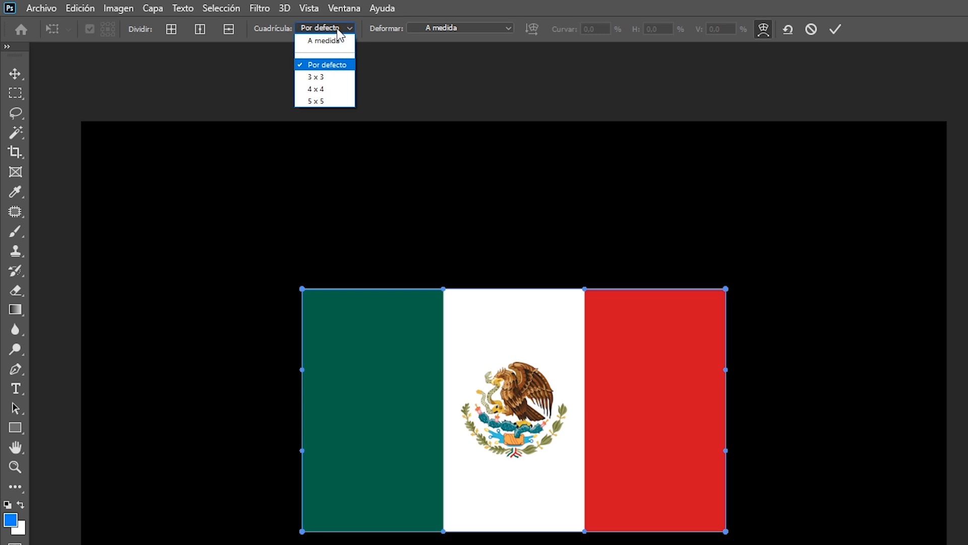
click(326, 79)
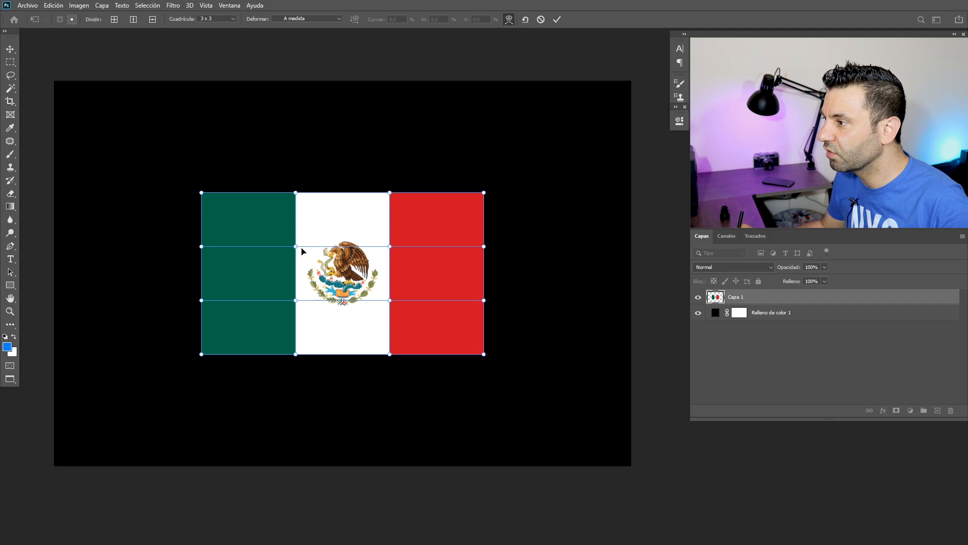
Distort the flag by moving the four inner intersections of the 3 x 3 warp grid
drag(295, 246, 316, 237)
drag(389, 247, 415, 231)
drag(388, 303, 378, 313)
drag(295, 300, 274, 300)
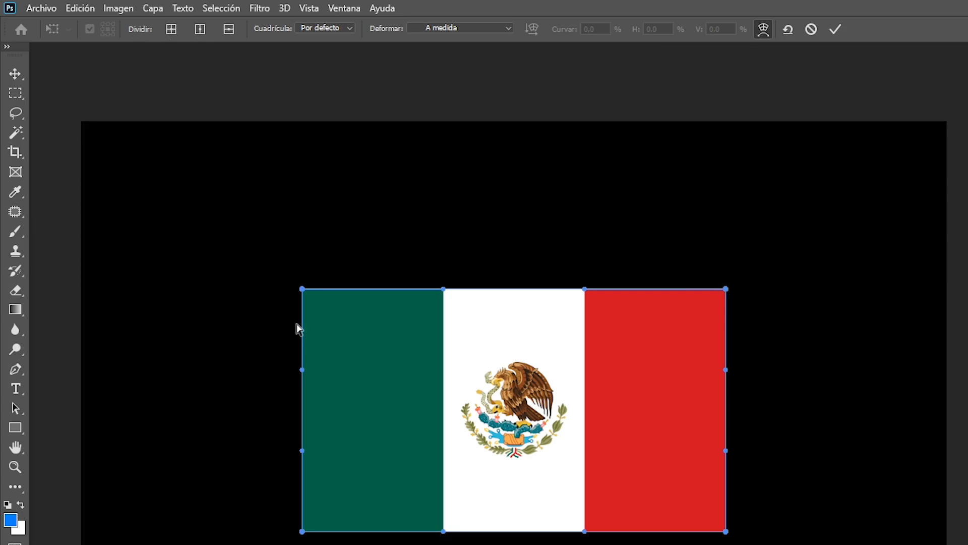
Add a vertical warp split near the flag's white-red border and bend the flag with that split's handles
click(201, 28)
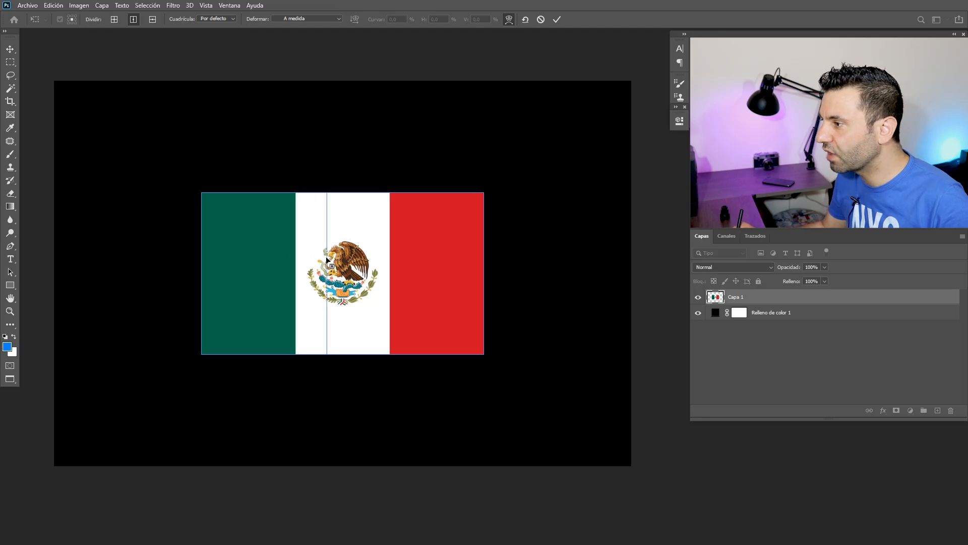
click(391, 272)
drag(392, 251, 338, 257)
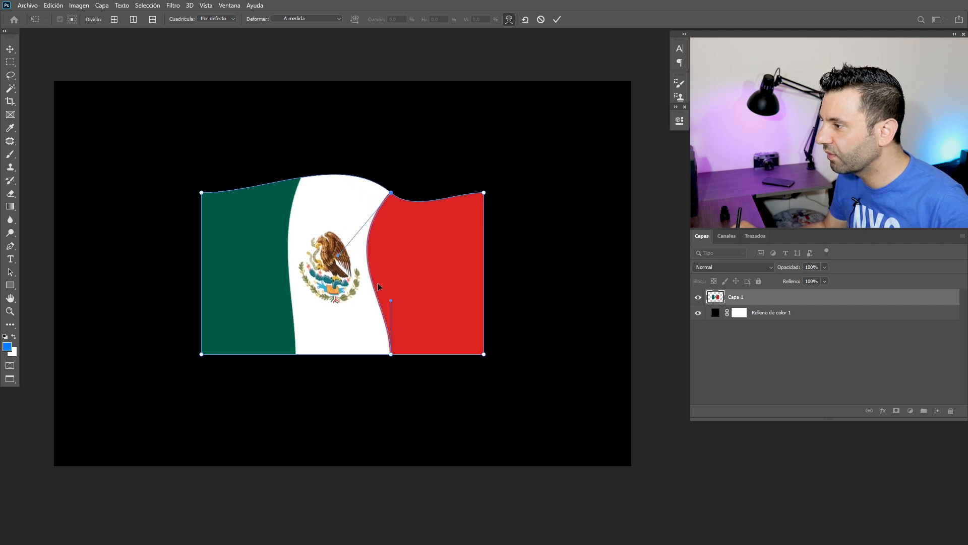
drag(390, 301, 421, 309)
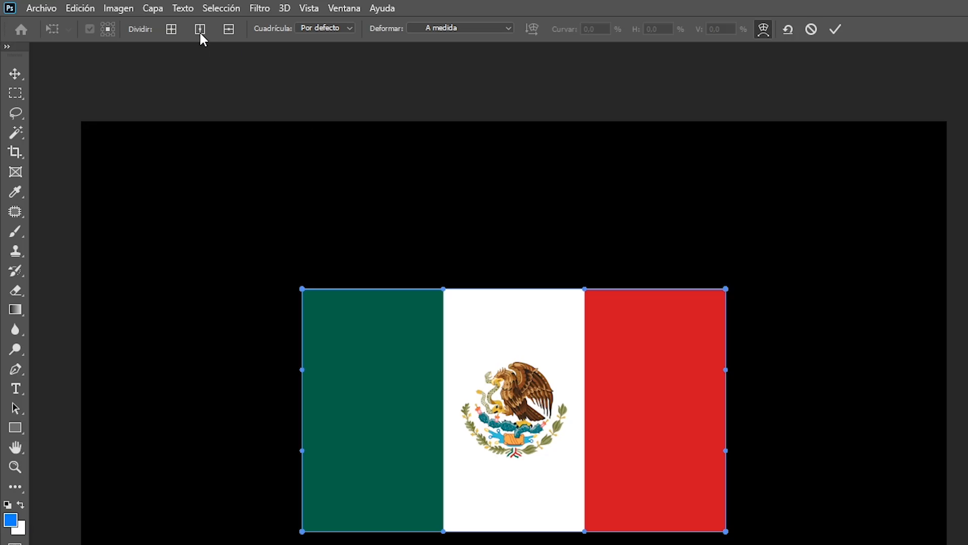
Add a horizontal warp split across the flag's middle and bend it with its two inner handles into a wave
click(228, 28)
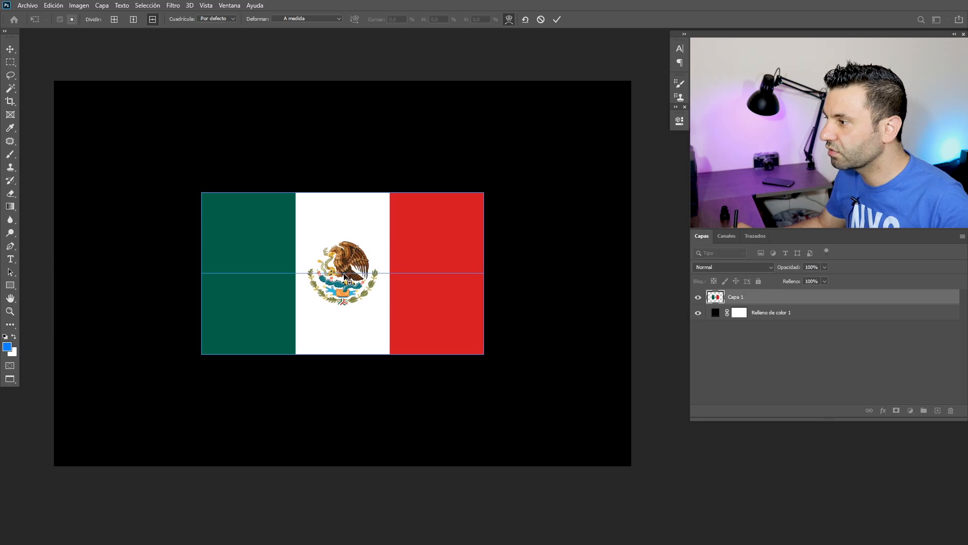
click(346, 273)
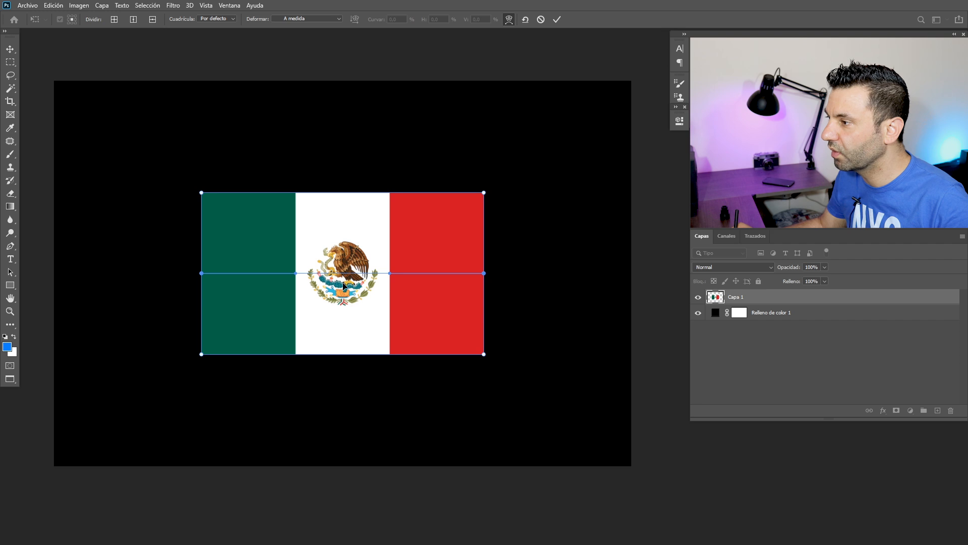
drag(295, 274, 318, 212)
drag(390, 273, 378, 320)
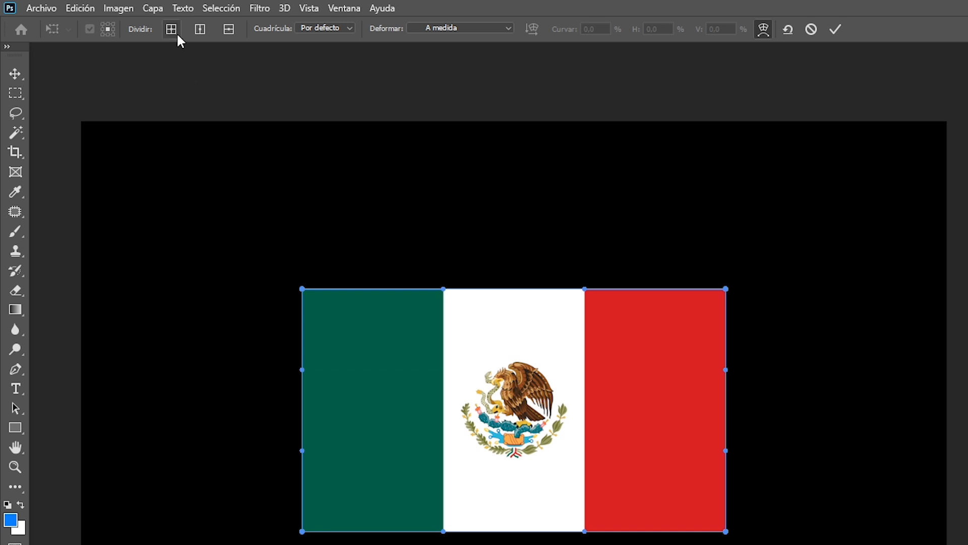
Add a crosswise warp split at the emblem's lower right and move its intersection up and to the right
click(172, 30)
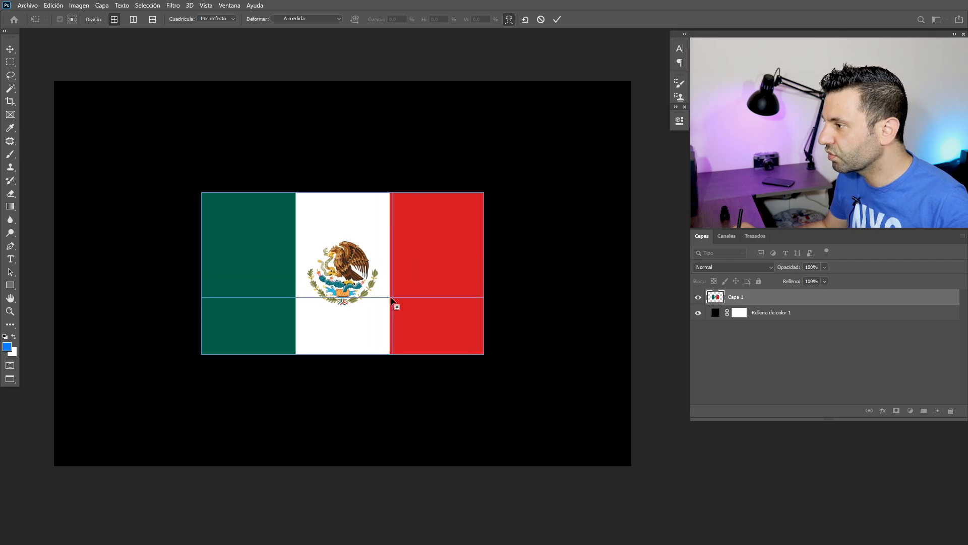
click(383, 302)
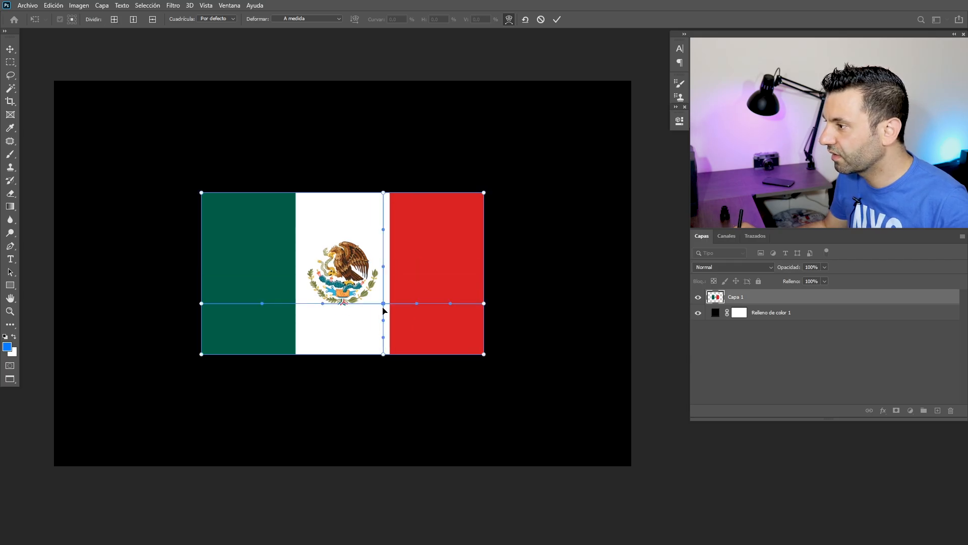
drag(385, 305, 421, 294)
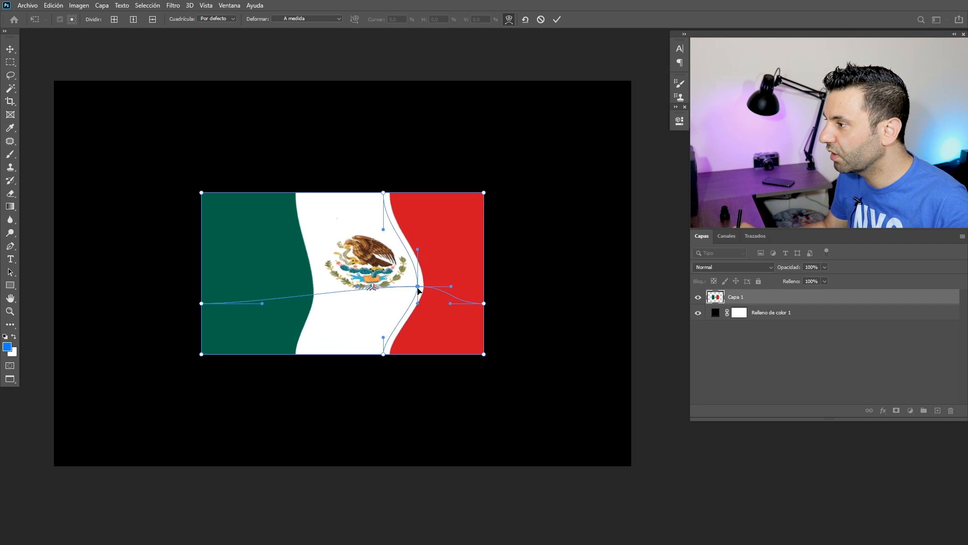
drag(420, 293, 425, 281)
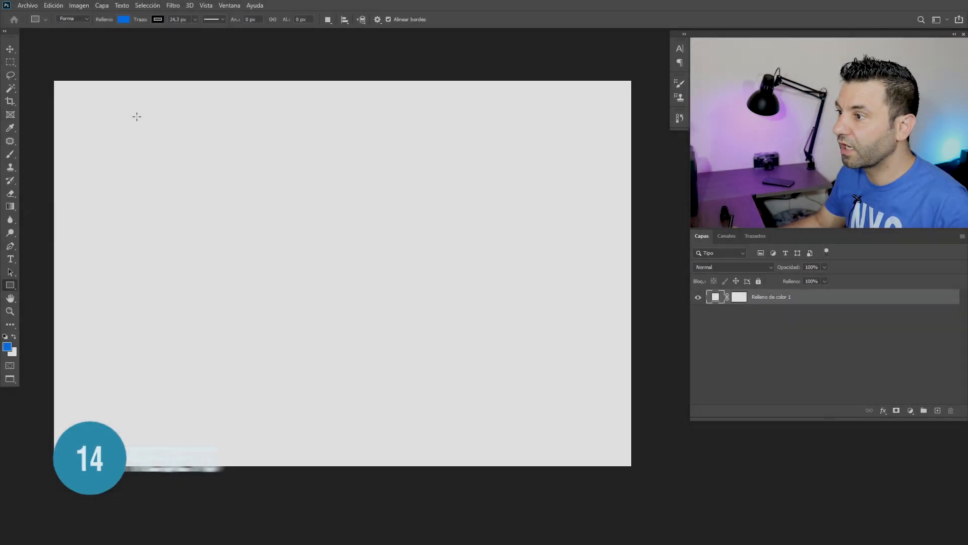
Draw a blue rectangle about 3507 by 2303 px with a black outline on the blank canvas
drag(120, 126, 463, 351)
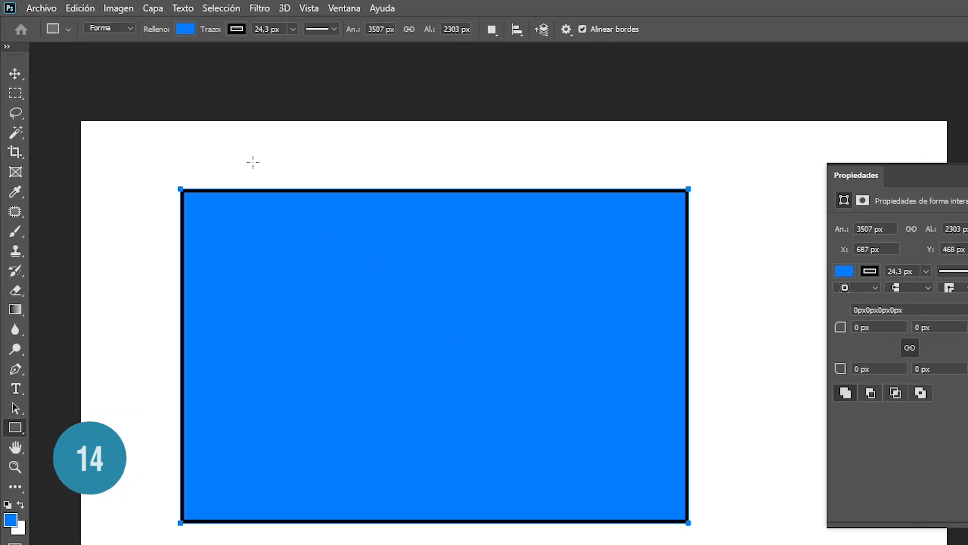
Fill the rectangle with the yellow-tree pattern from the Árboles pattern group
click(184, 29)
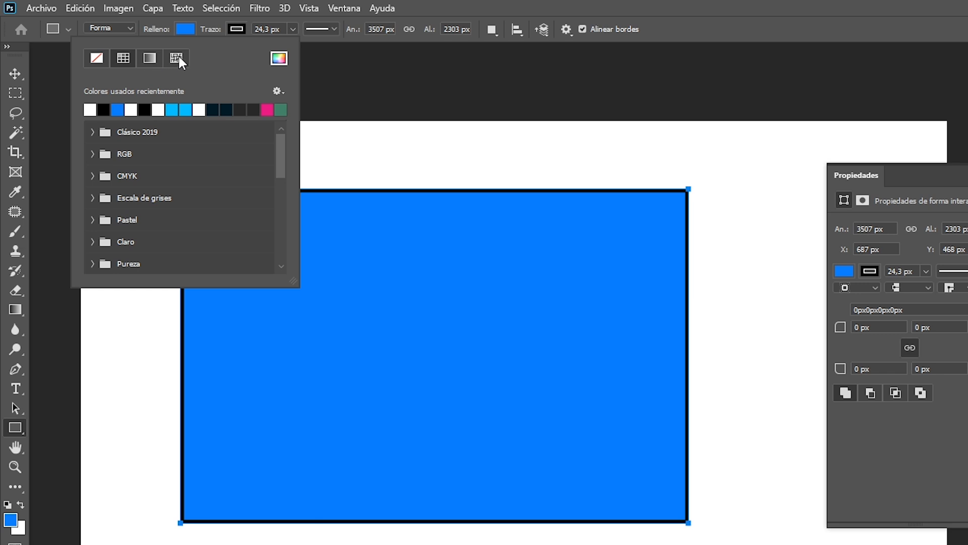
click(177, 57)
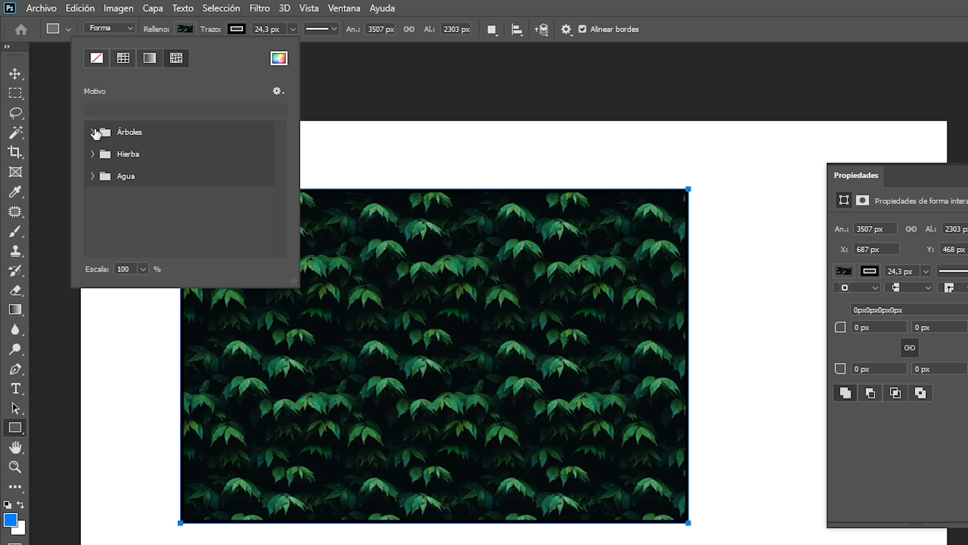
click(105, 134)
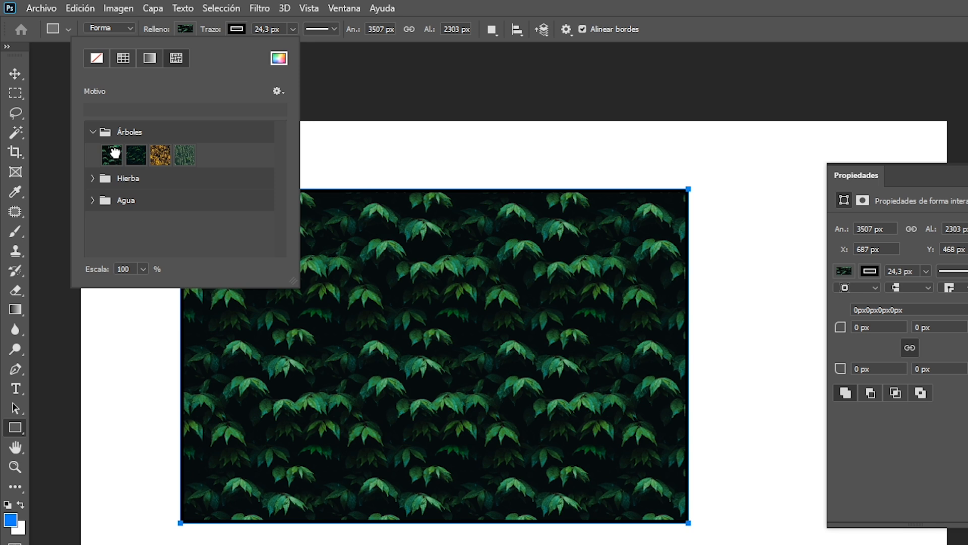
click(160, 155)
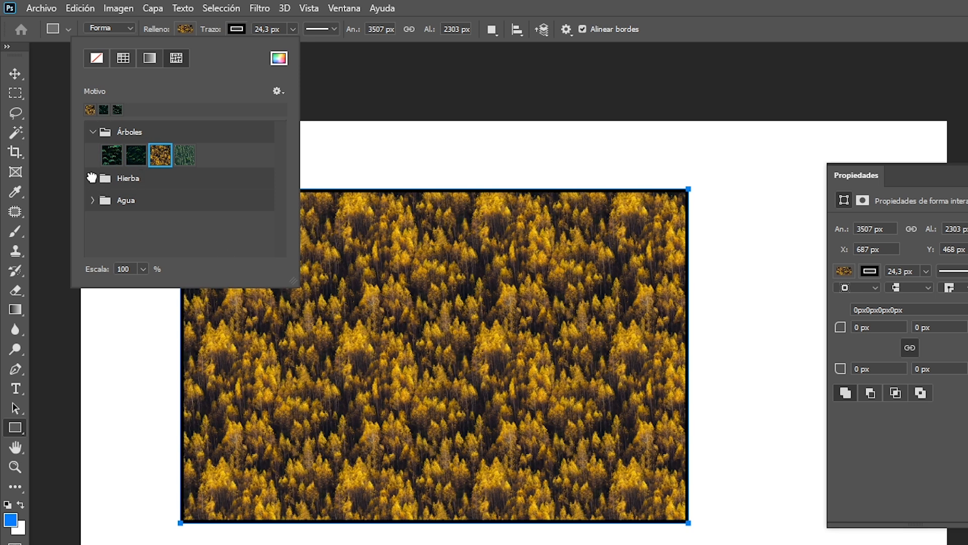
Try three patterns from the Hierba group on the rectangle and apply the first pattern from the Agua group
click(91, 177)
click(113, 203)
click(138, 201)
click(161, 201)
click(93, 224)
click(112, 247)
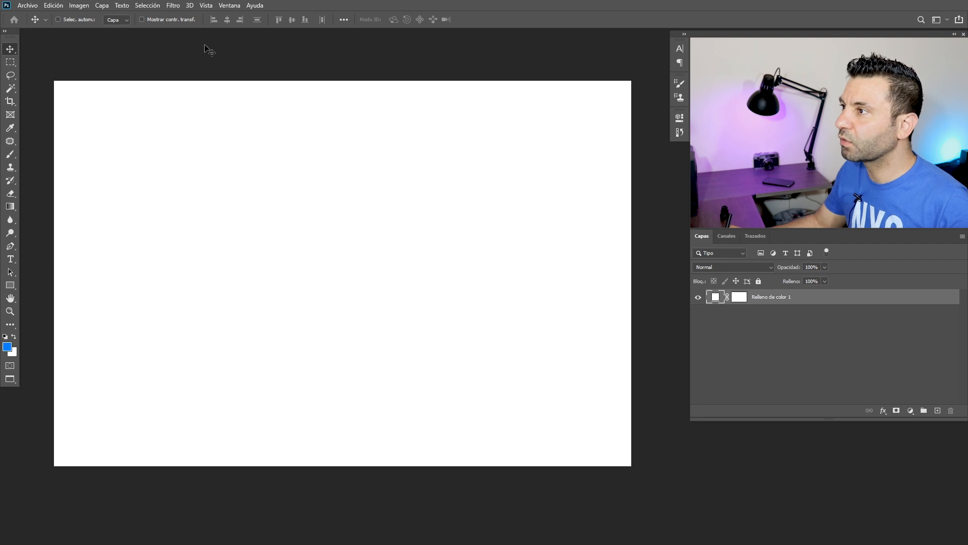
Show the color swatches (Muestras) and examine the RGB, Escala de grises and Pastel groups
click(230, 5)
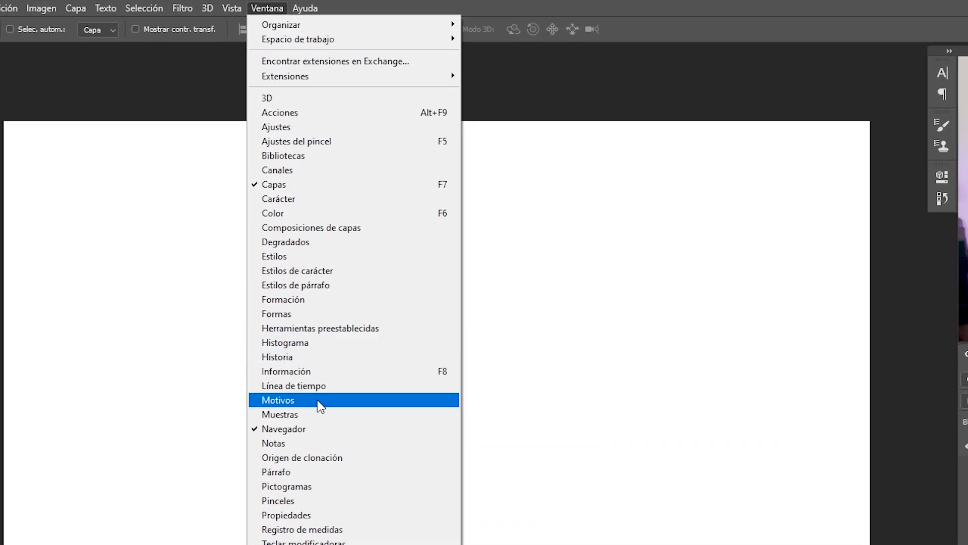
click(306, 416)
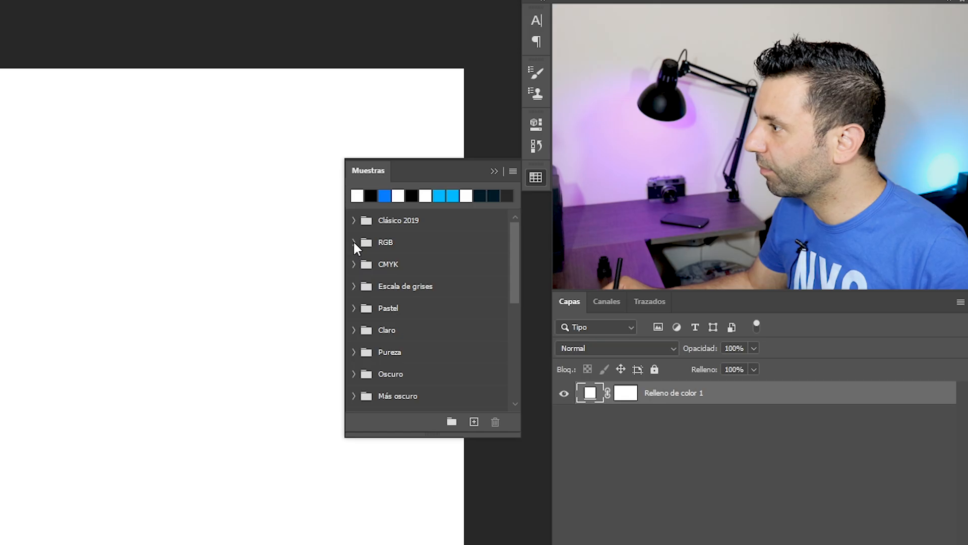
click(560, 197)
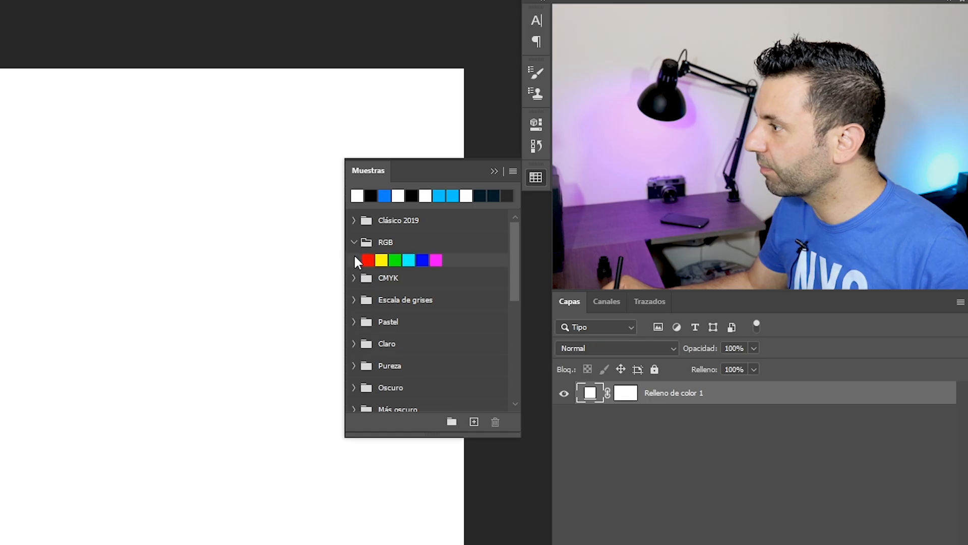
click(355, 242)
click(353, 286)
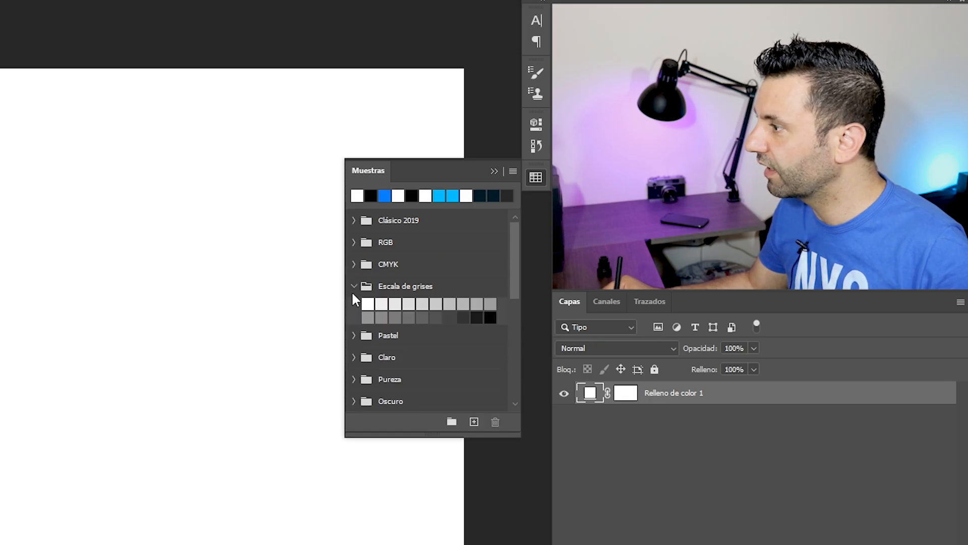
click(353, 285)
click(354, 308)
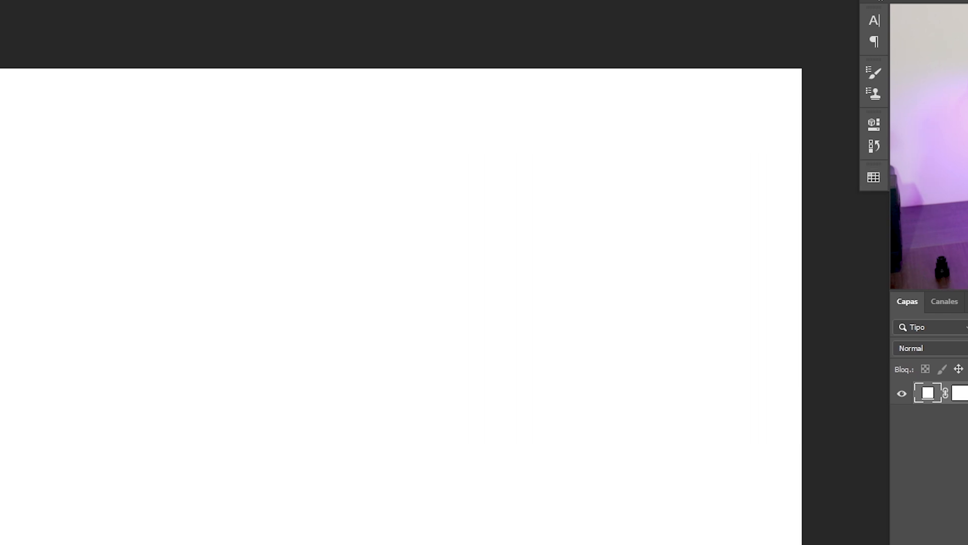
Activate the Custom Shape tool and enlarge its shape picker downward
click(14, 374)
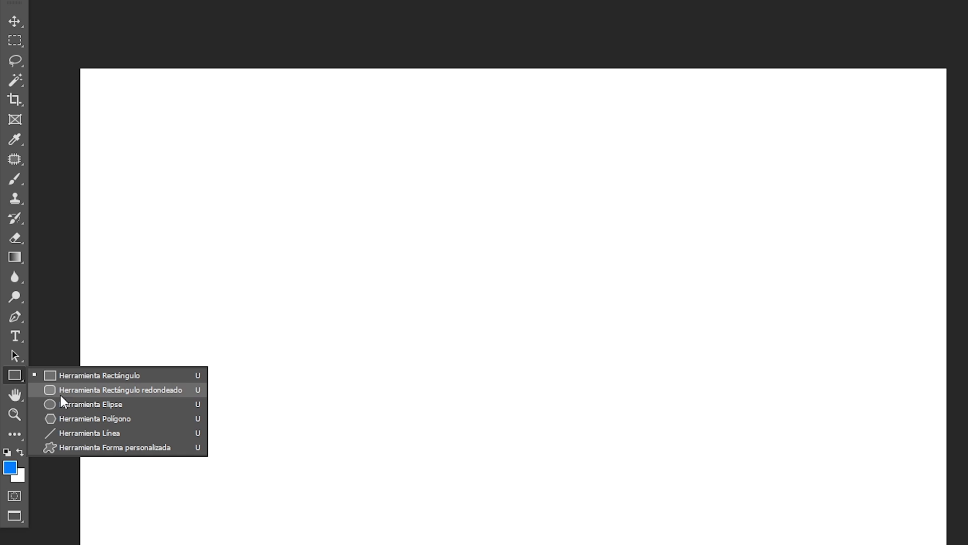
click(111, 448)
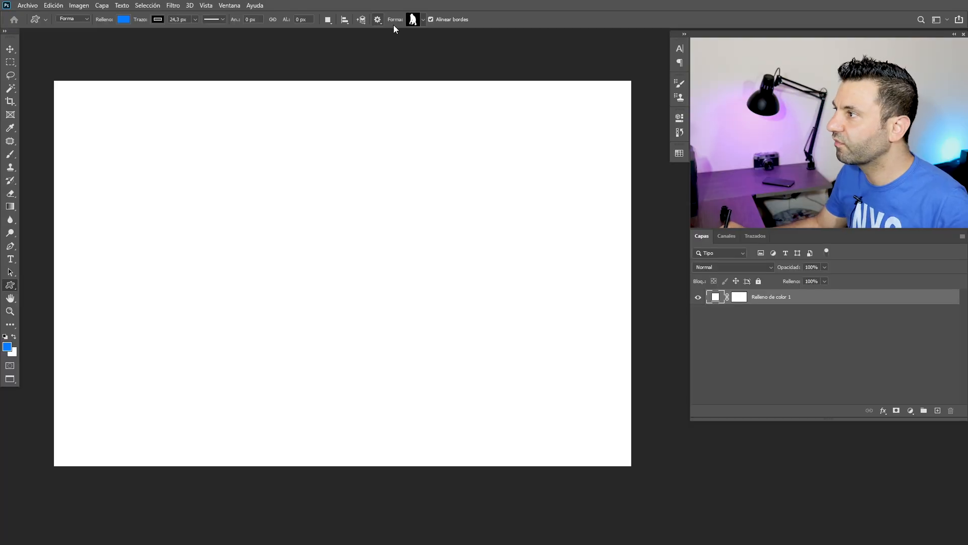
click(413, 19)
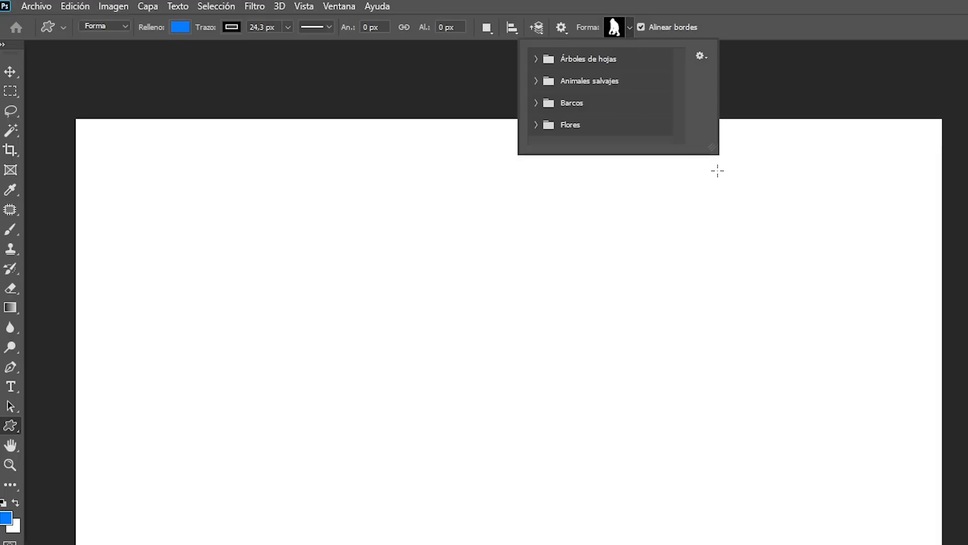
drag(713, 148, 678, 374)
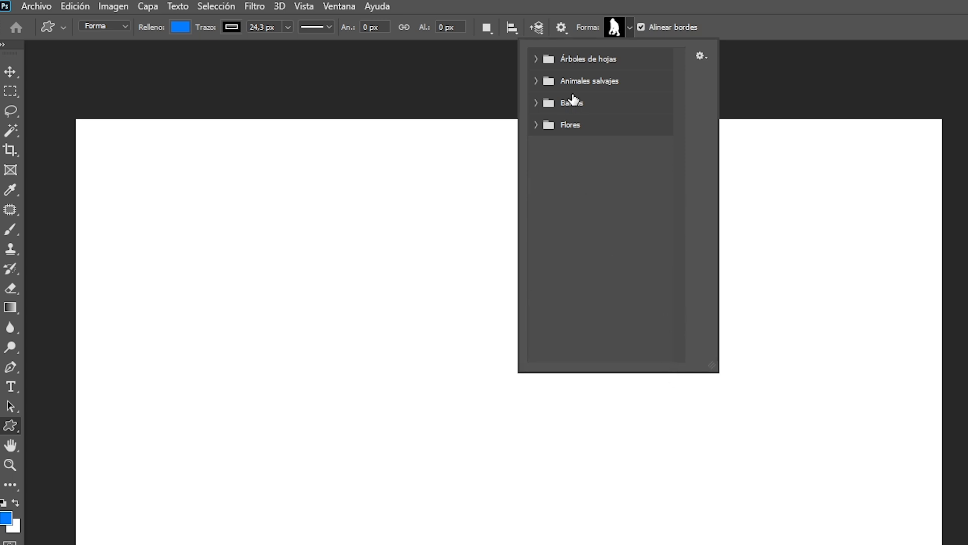
Expand the Árboles de hojas, Animales salvajes and Barcos shape groups and draw a custom shape on the canvas
click(544, 60)
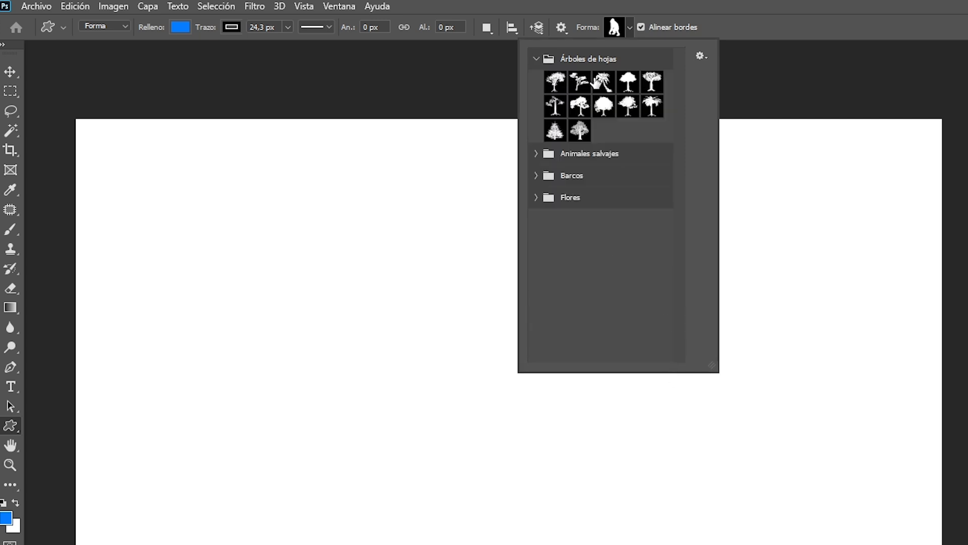
click(536, 154)
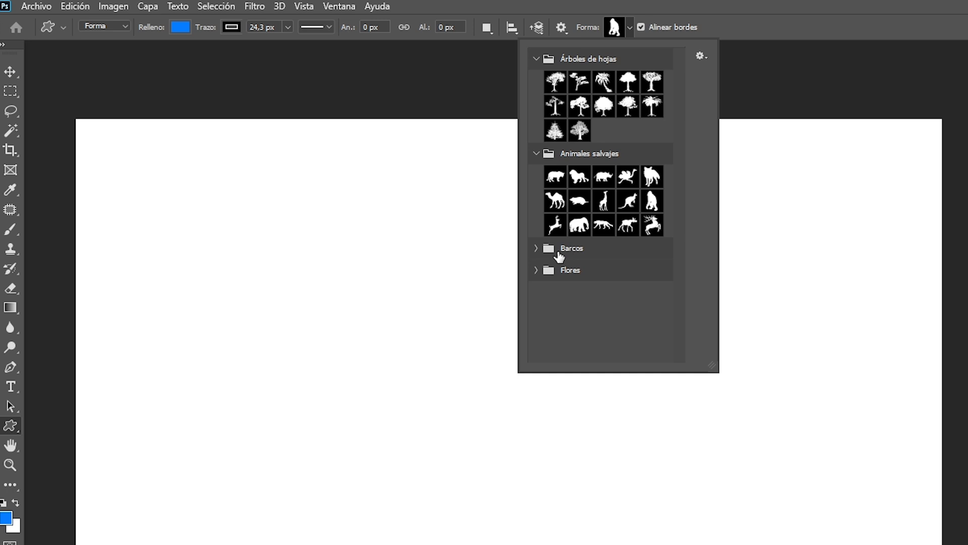
click(536, 249)
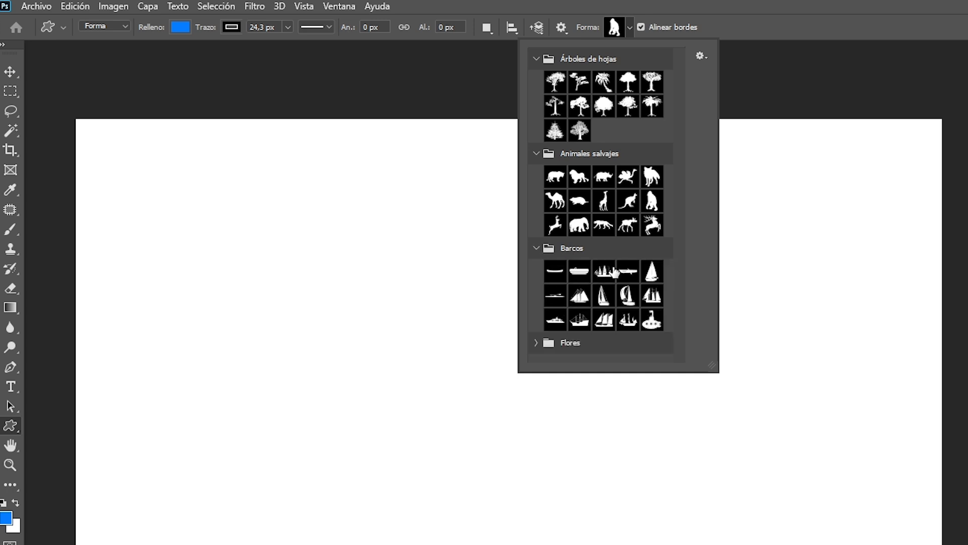
click(394, 253)
drag(339, 234, 530, 459)
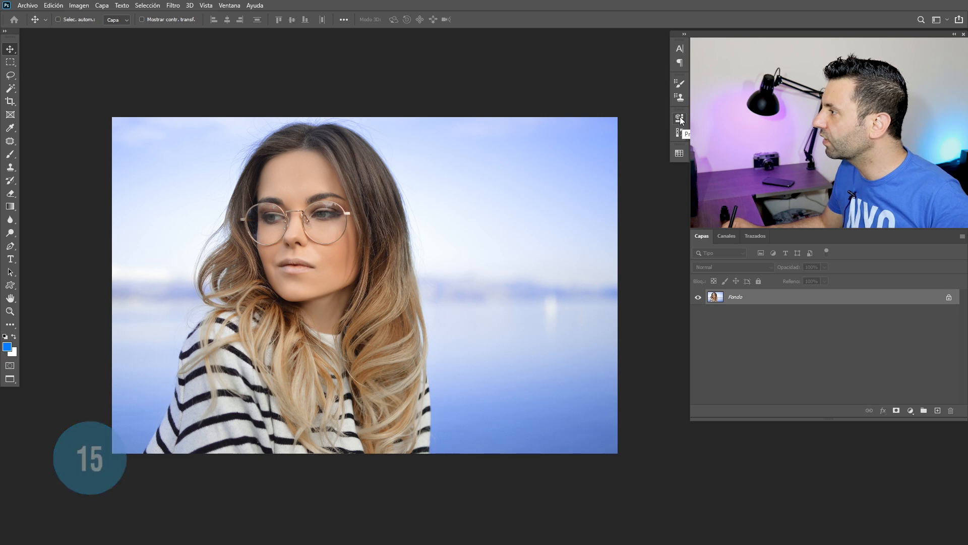
Remove the background behind the woman in the portrait using the layer's Eliminar fondo quick action
click(680, 119)
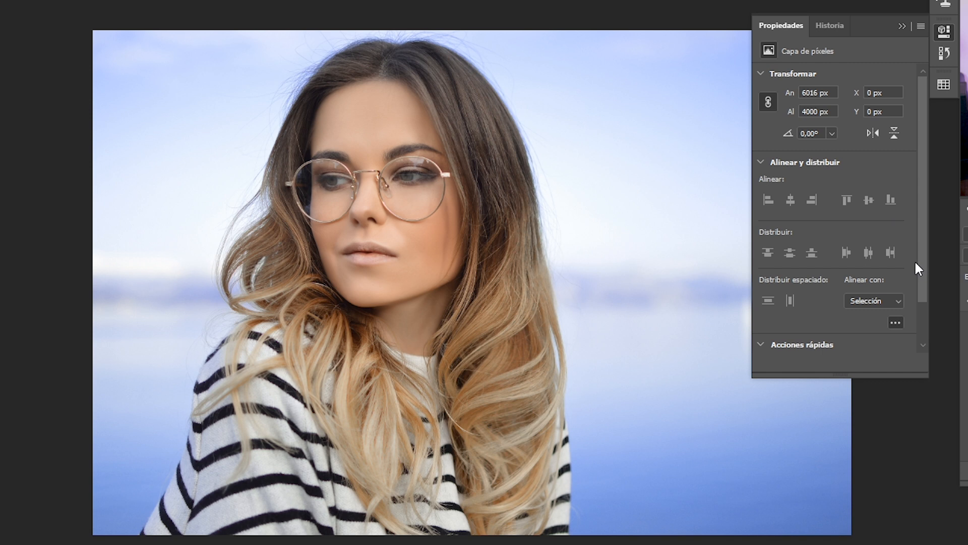
drag(919, 275, 908, 345)
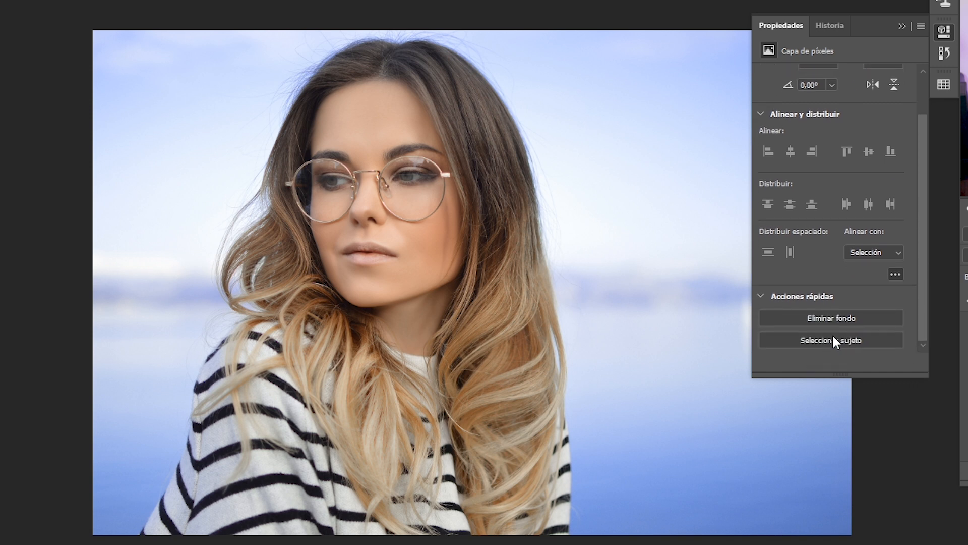
click(834, 317)
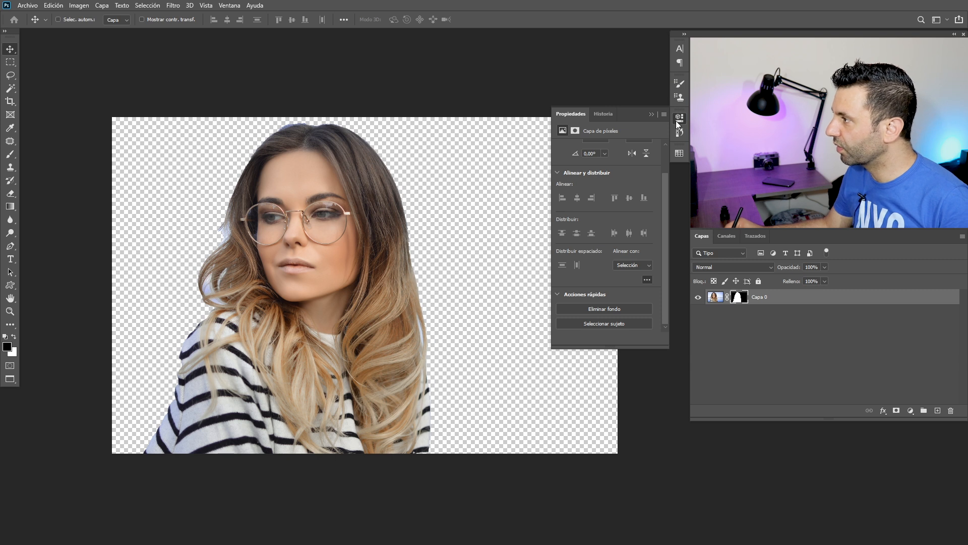
click(676, 121)
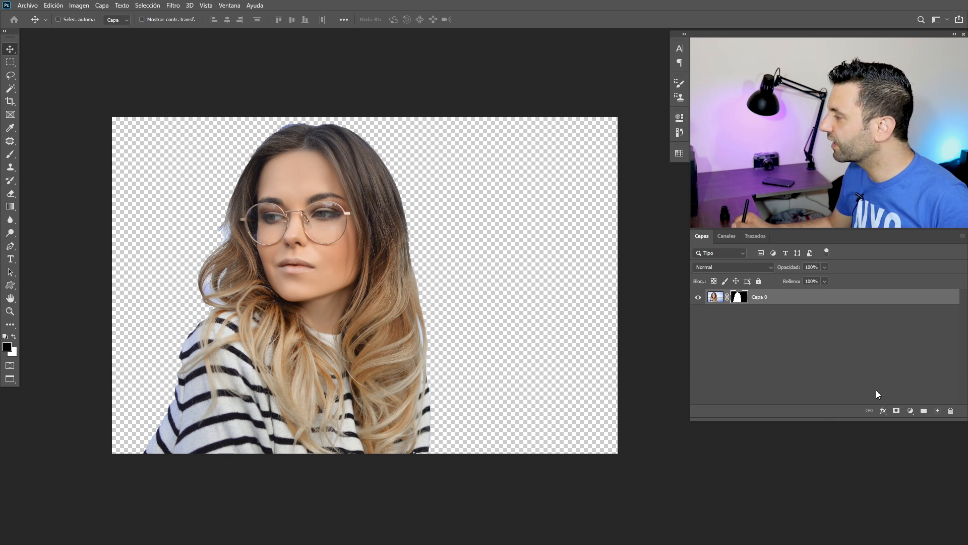
Add a gradient fill layer with a blue-to-cyan gradient from the Azules group and place it beneath the portrait layer
click(910, 411)
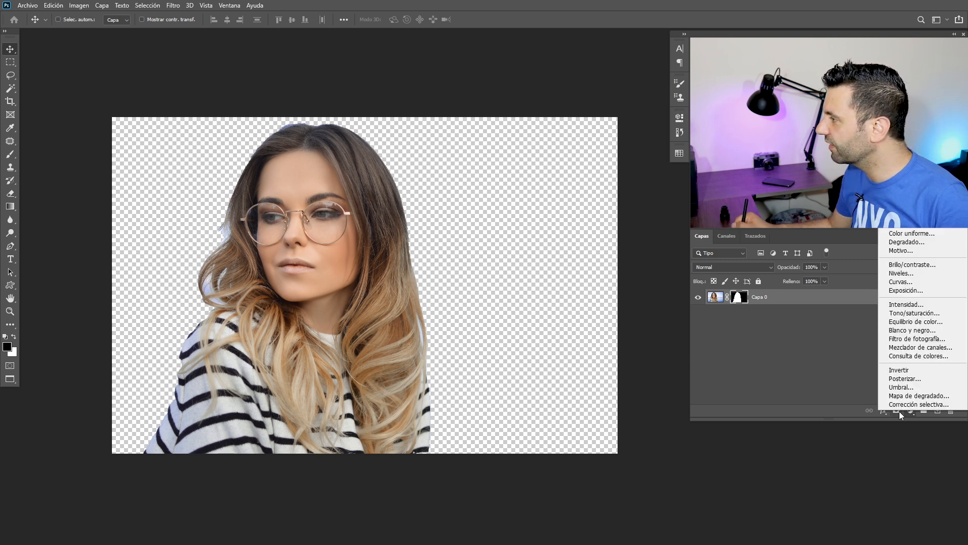
click(915, 242)
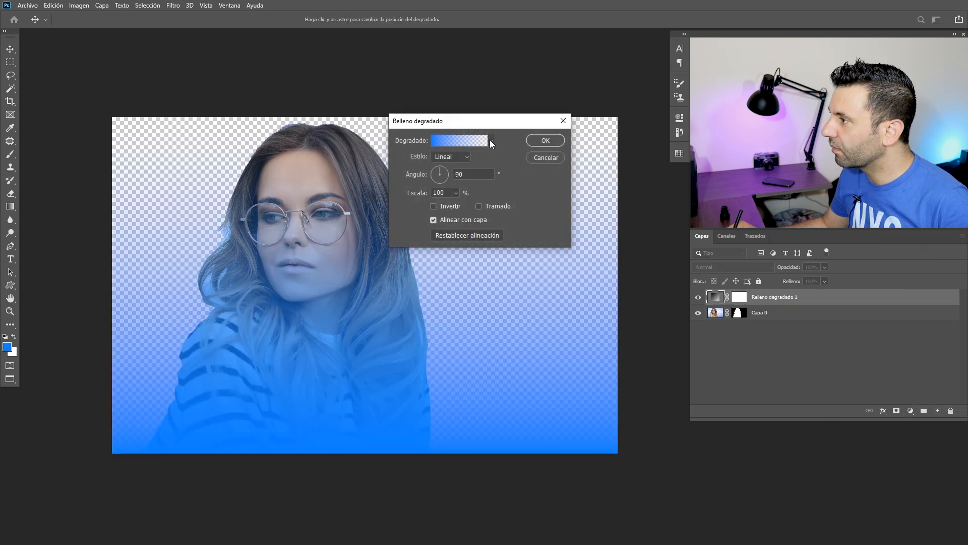
click(491, 141)
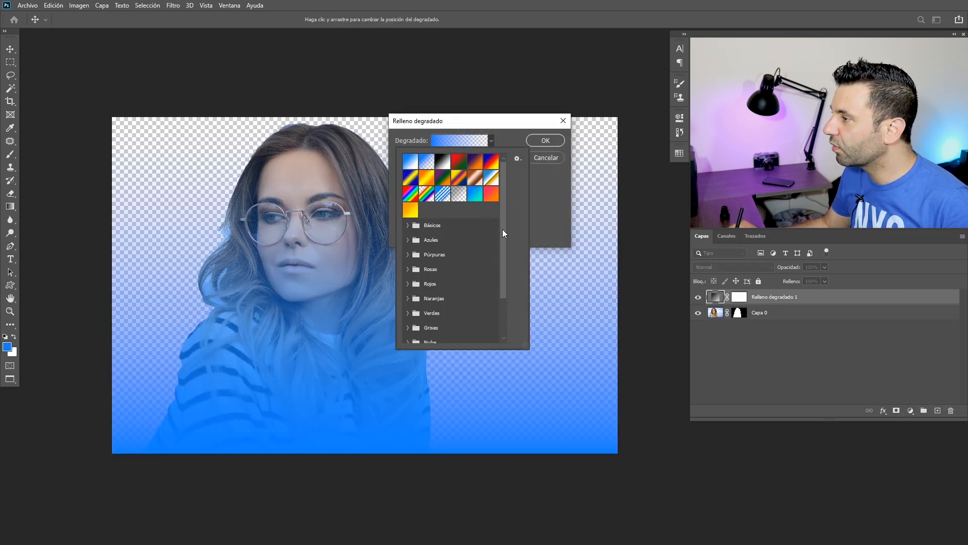
click(408, 226)
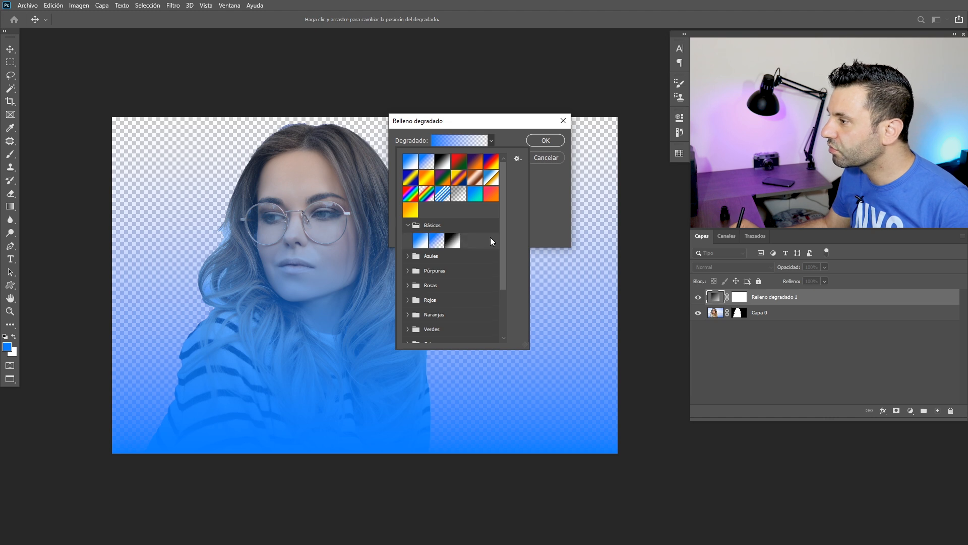
click(408, 257)
drag(502, 249, 495, 286)
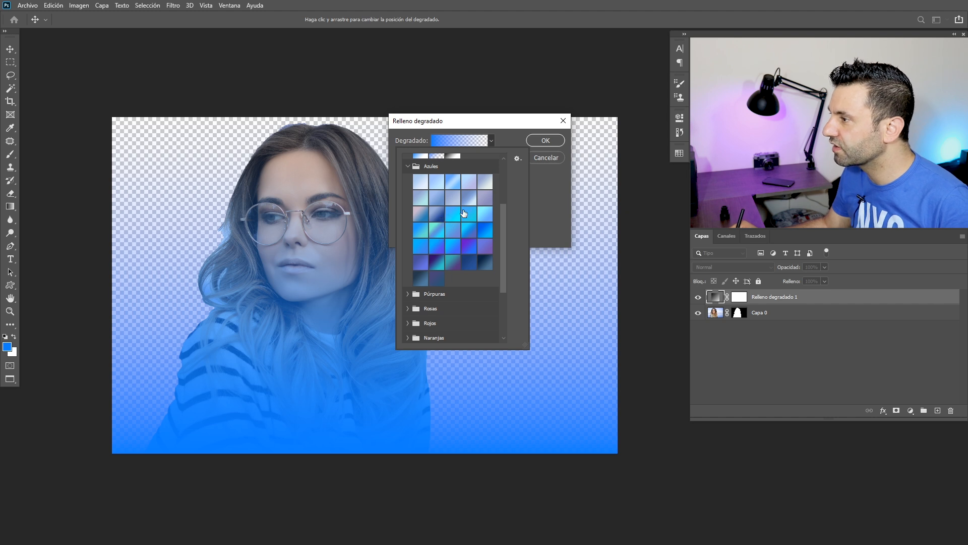
click(458, 234)
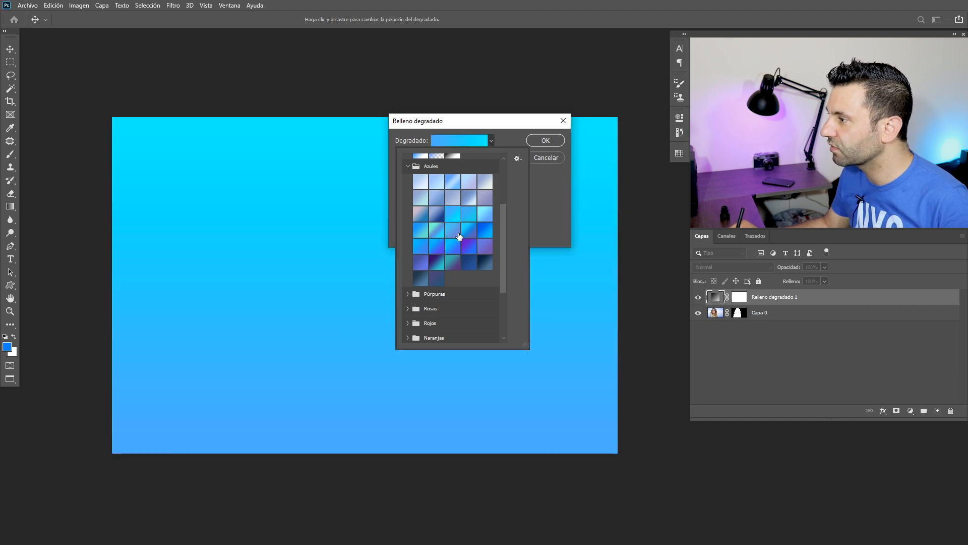
click(539, 141)
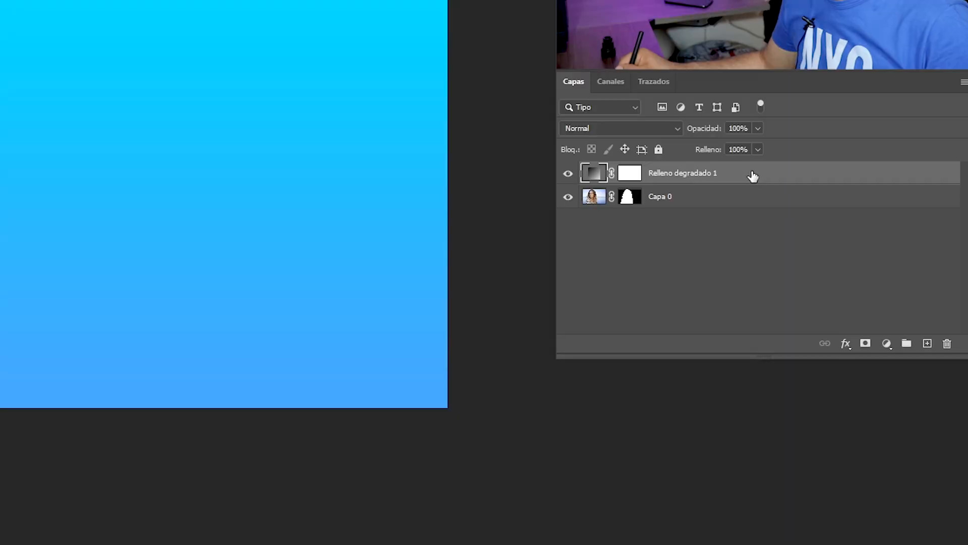
drag(751, 175, 736, 206)
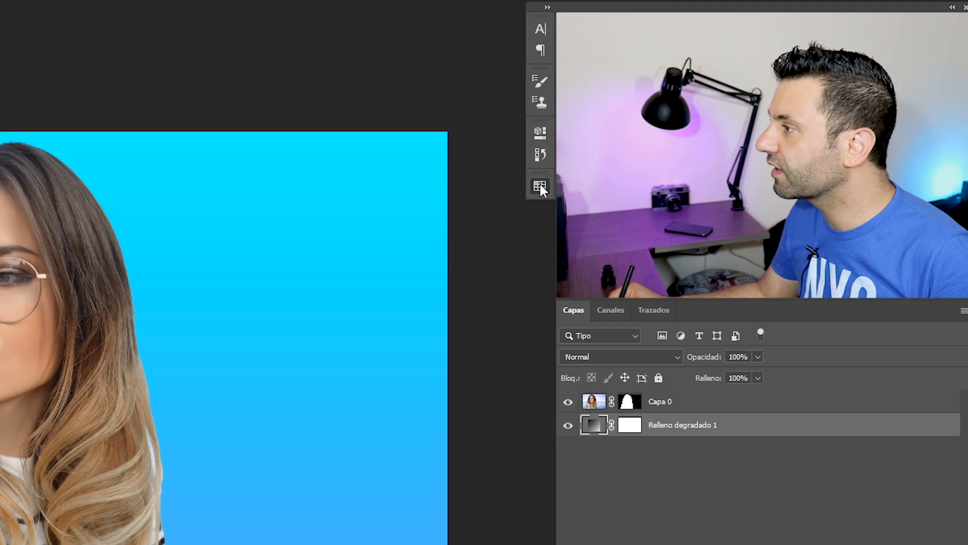
Replace the background's gradient fill with a solid light blue from the recently used color swatches
click(679, 153)
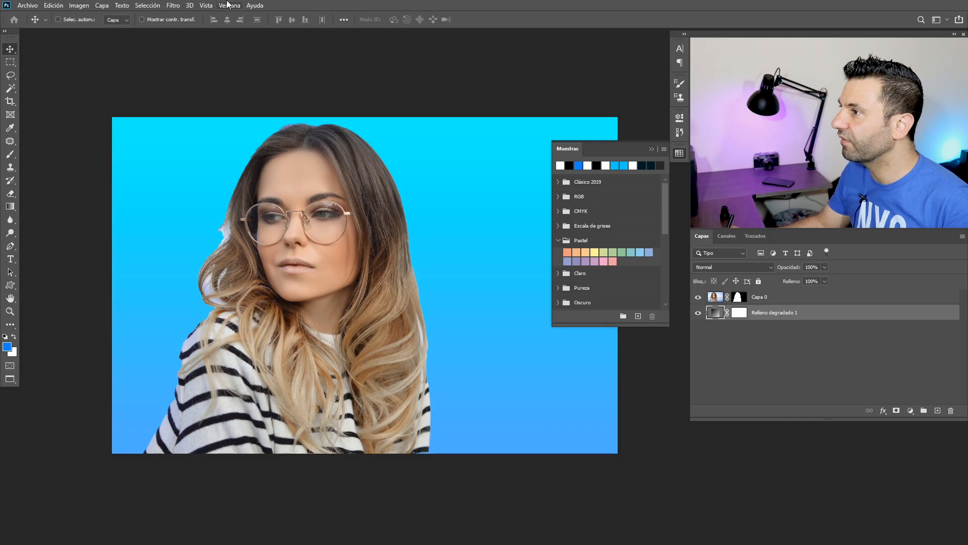
click(228, 5)
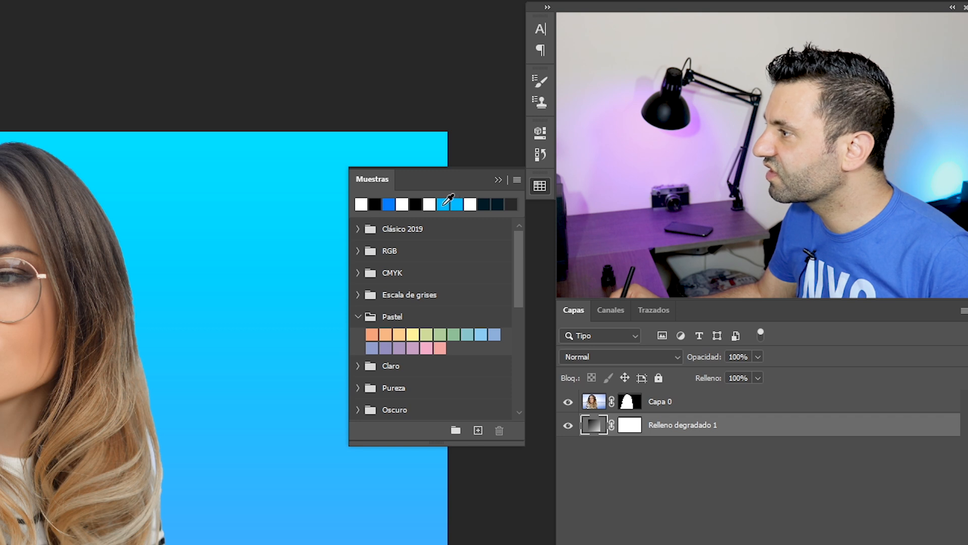
click(449, 201)
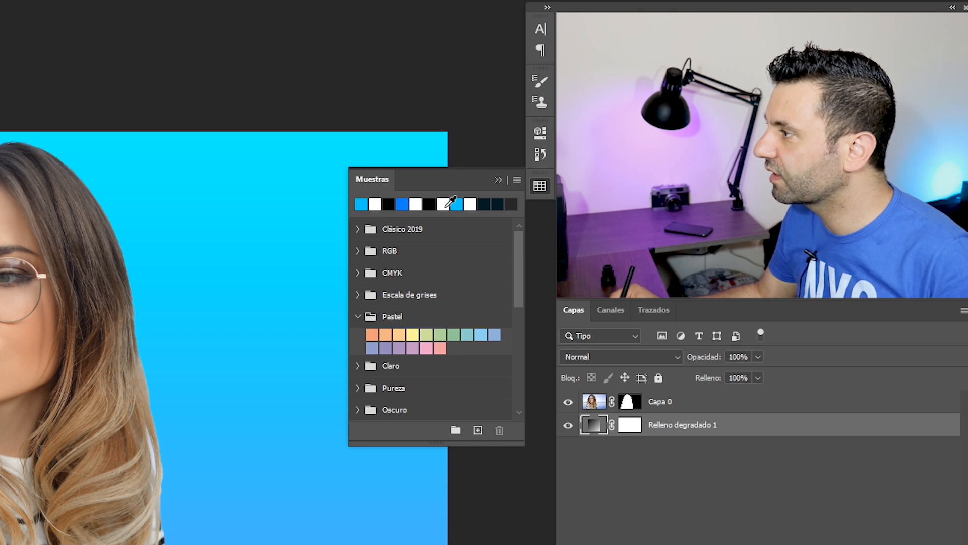
drag(457, 204, 593, 428)
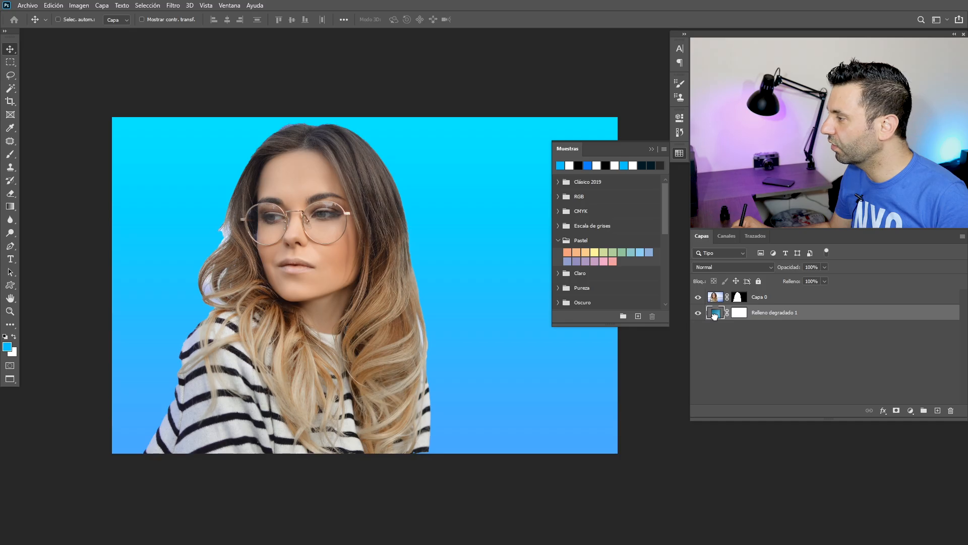
drag(714, 315, 714, 318)
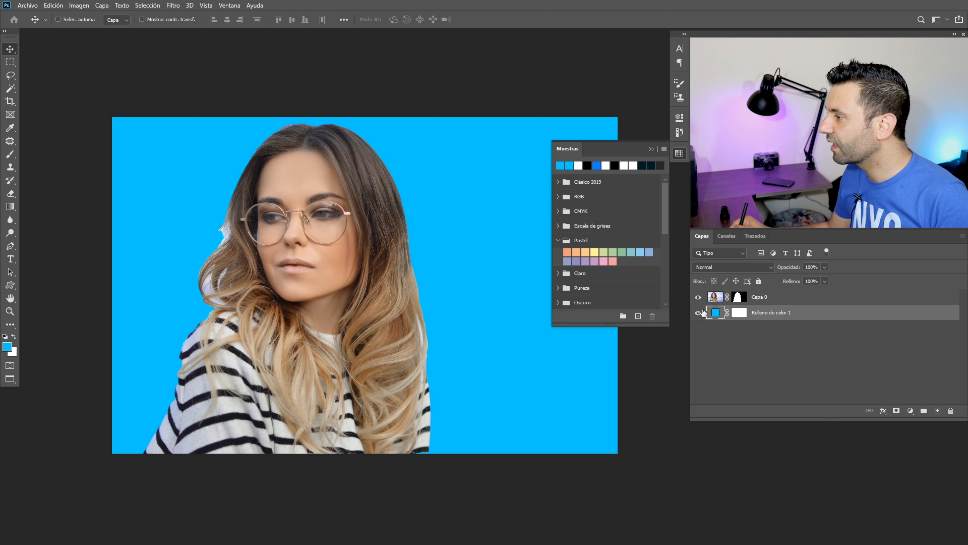
Replace the background's solid color fill with the first blue water pattern from the Agua group of the Motivos presets
click(680, 153)
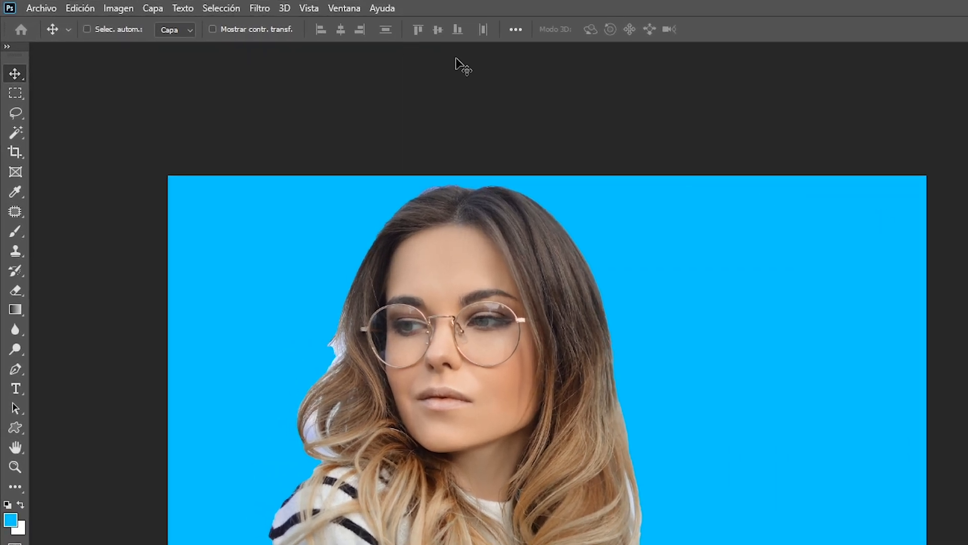
click(340, 8)
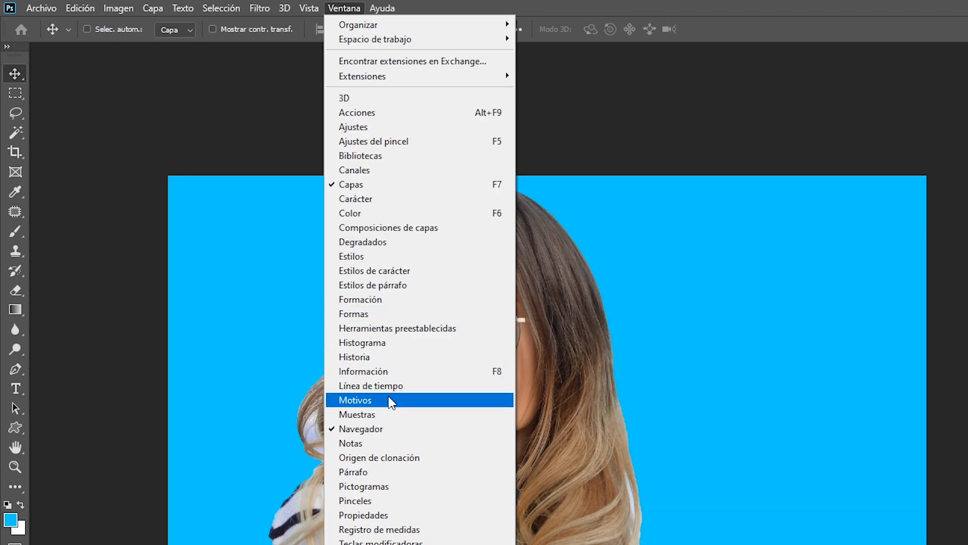
click(353, 398)
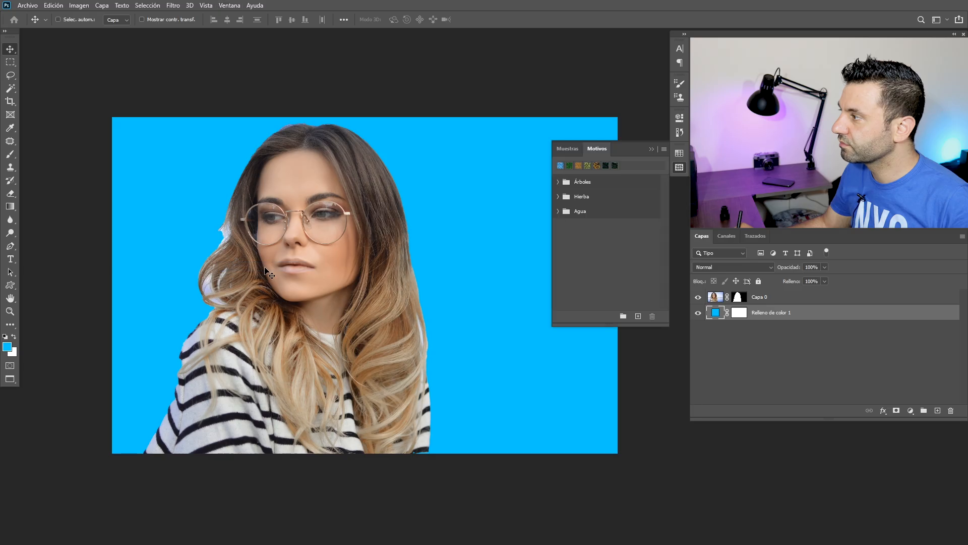
click(558, 211)
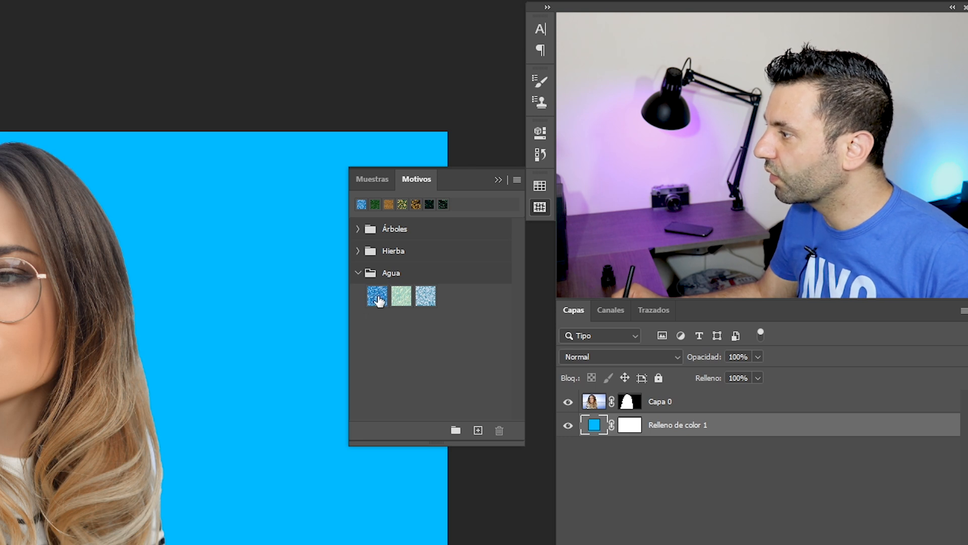
drag(379, 301, 593, 425)
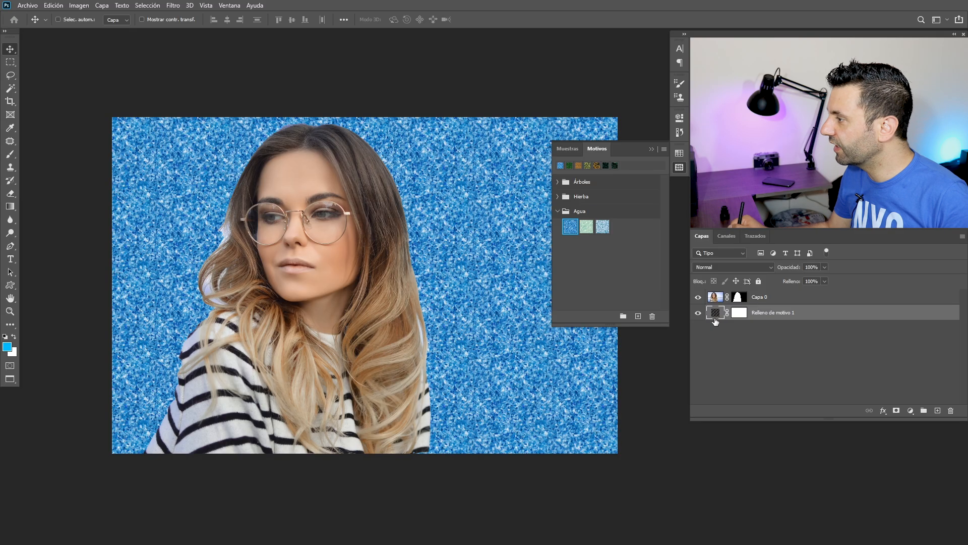
click(679, 168)
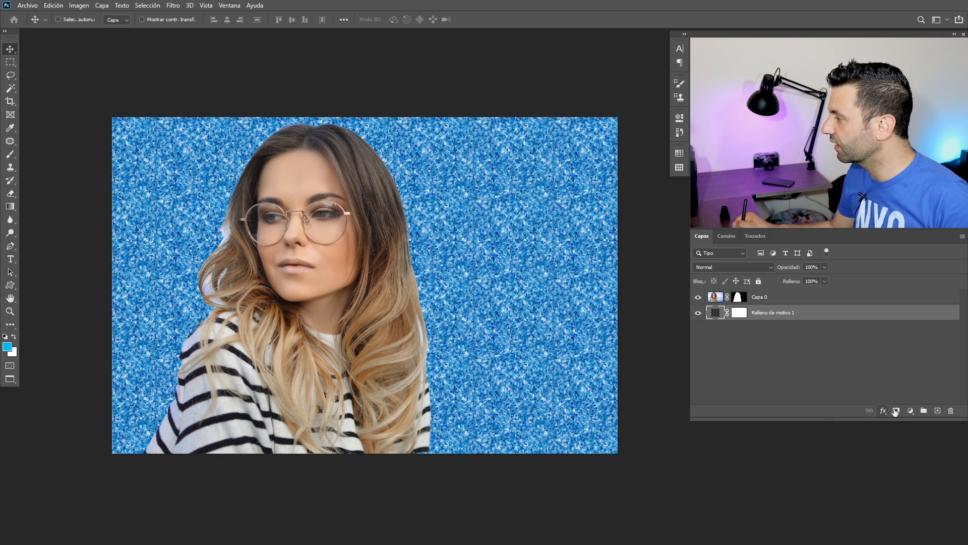
Open the list of new fill and adjustment layer types with the pattern fill layer selected
click(910, 410)
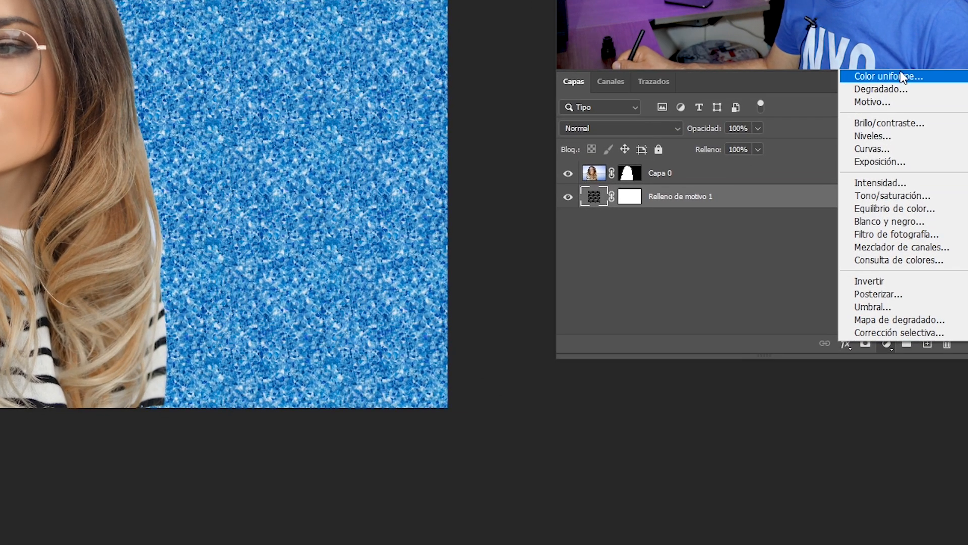